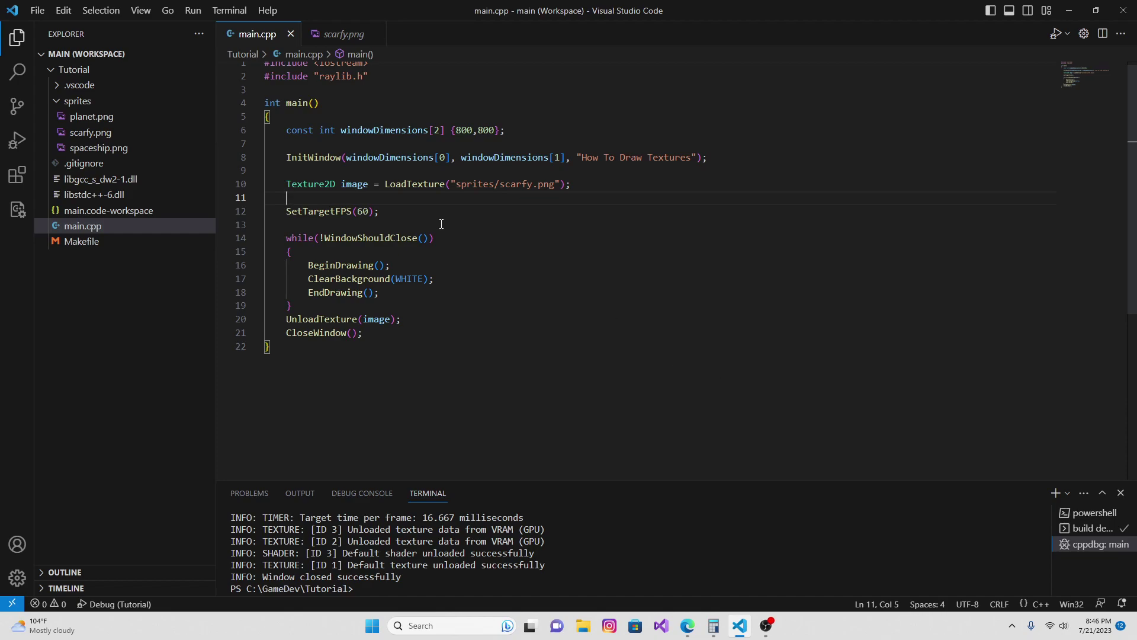
Start a DrawTexturePro(image, ... call on a new line after ClearBackground(WHITE).
{"action": "left_click_drag", "start_coordinate": [571, 184], "coordinate": [292, 186]}
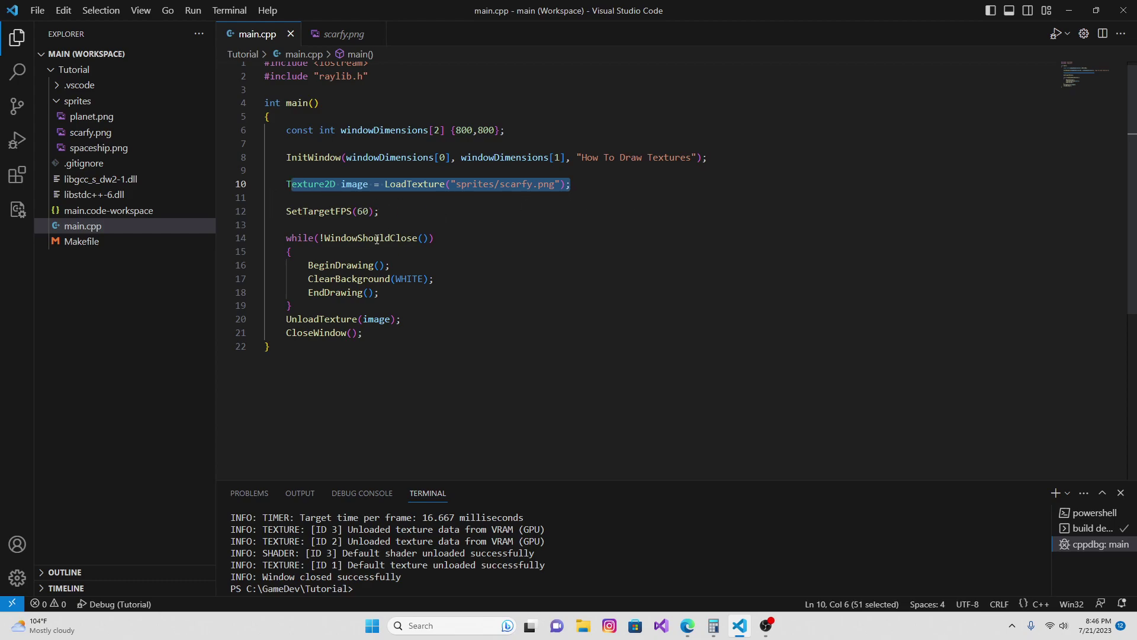
{"action": "left_click", "coordinate": [461, 222]}
{"action": "left_click", "coordinate": [462, 201]}
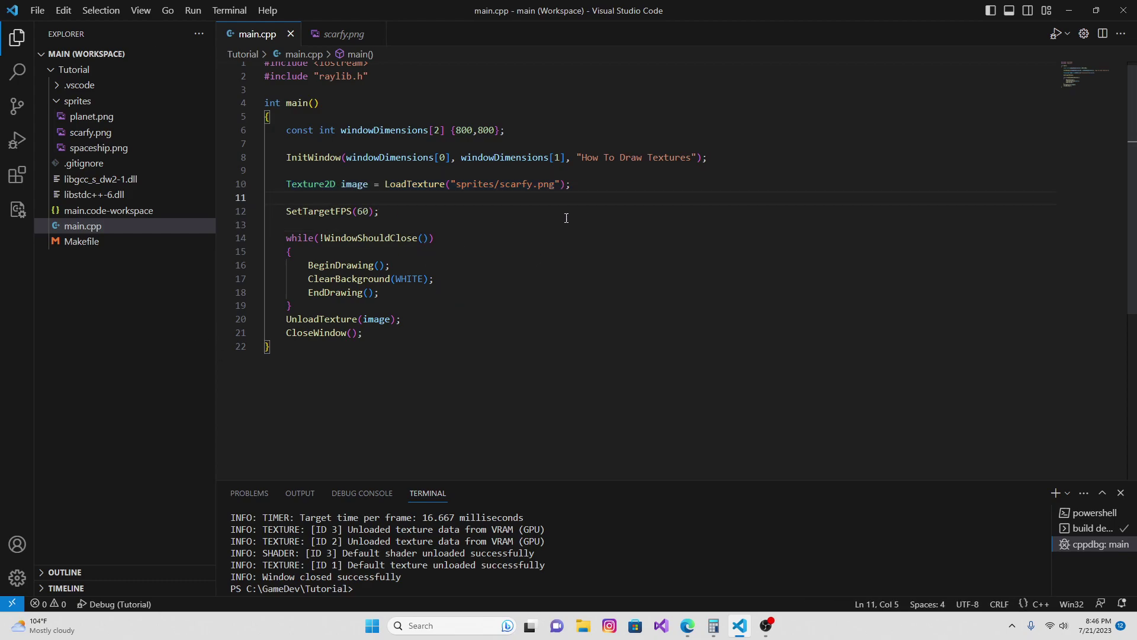
{"action": "left_click", "coordinate": [588, 184]}
{"action": "left_click", "coordinate": [477, 281]}
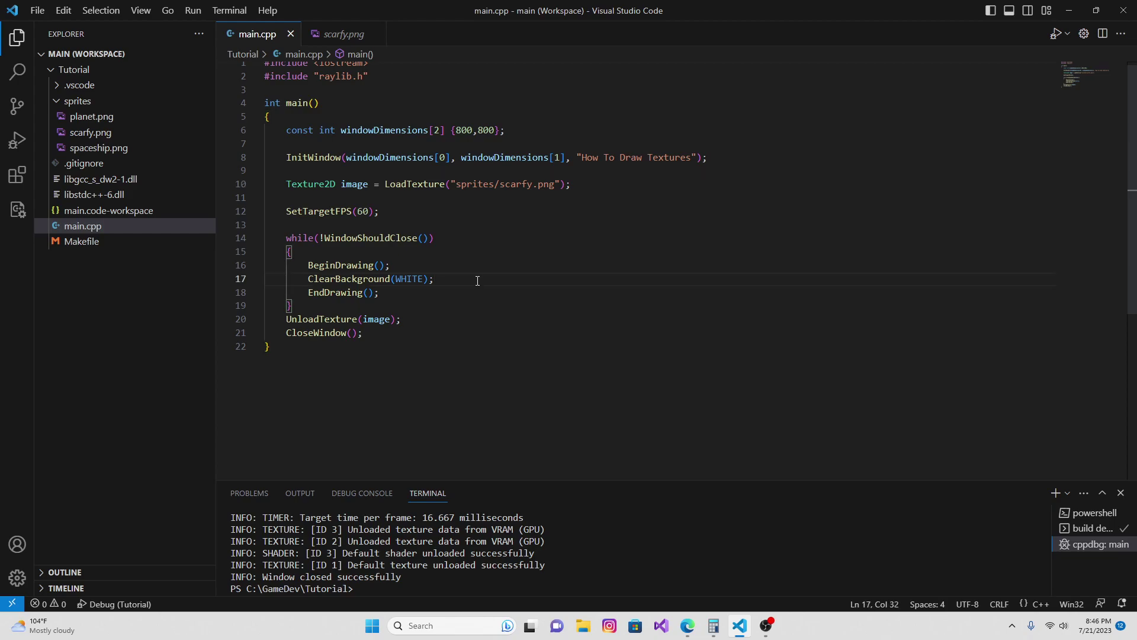
{"action": "key", "text": "Return"}
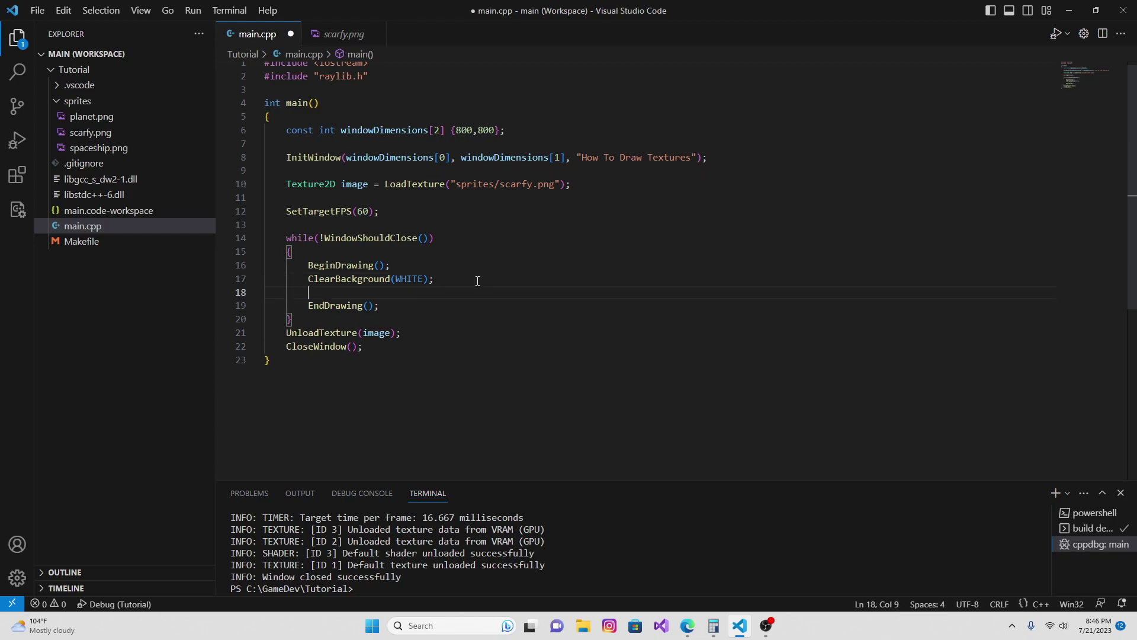
{"action": "type", "text": "Drawe"}
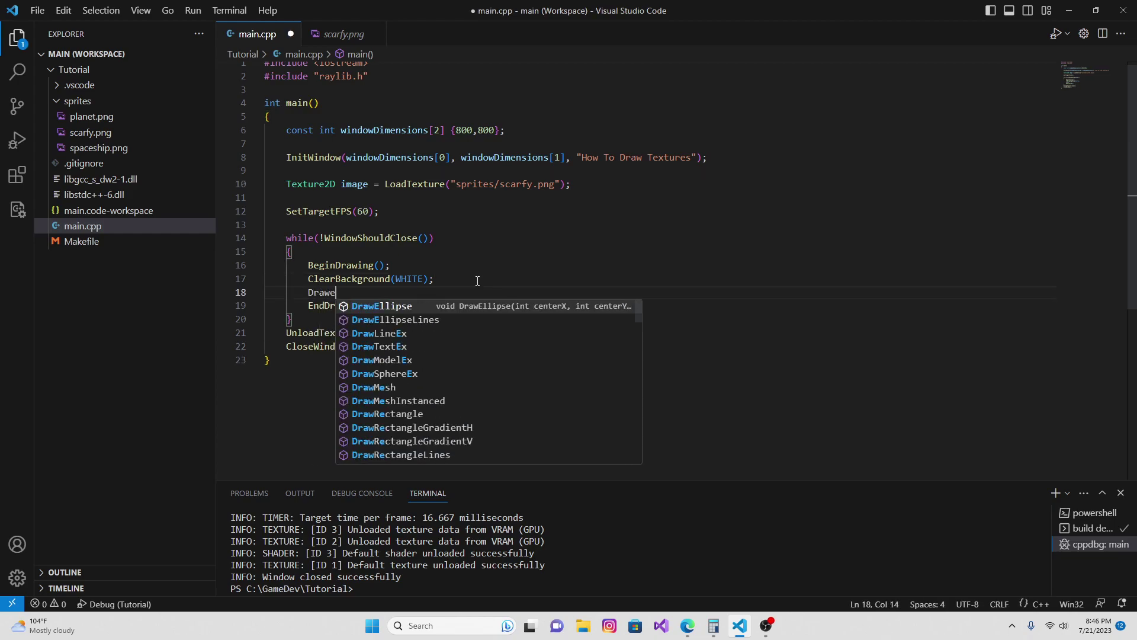
{"action": "key", "text": "BackSpace"}
{"action": "type", "text": "T"}
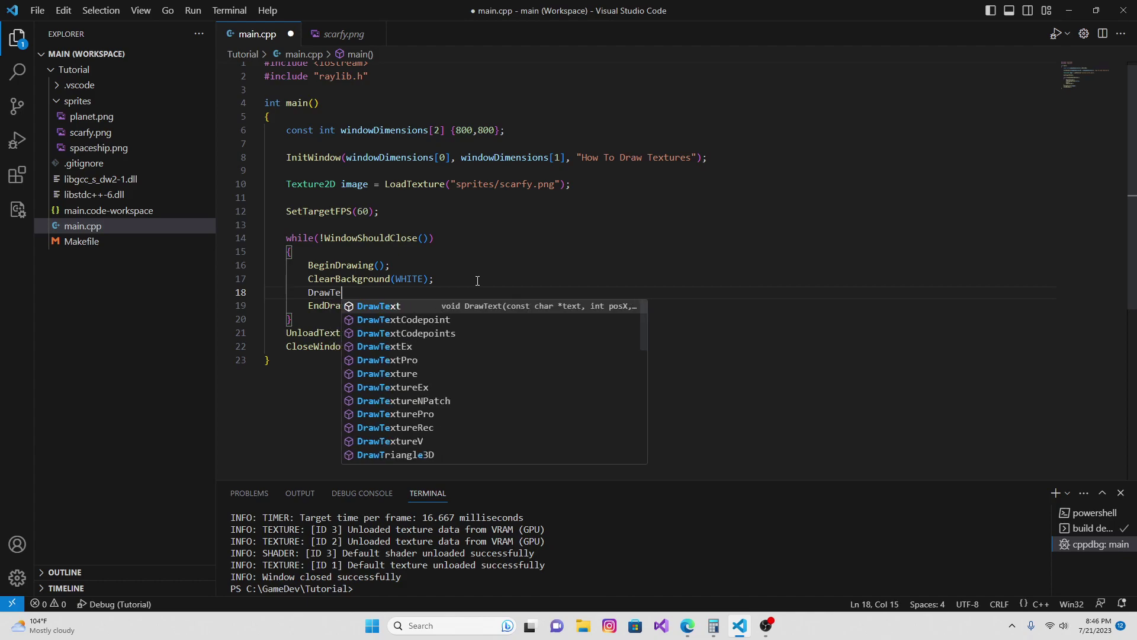
{"action": "type", "text": "exturePro"}
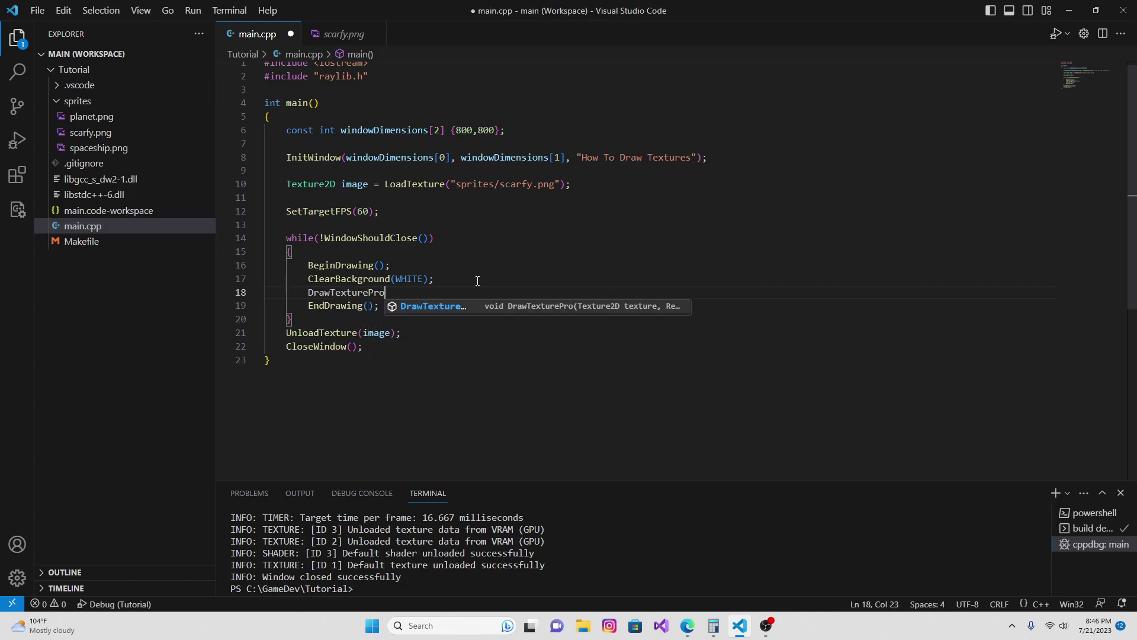
{"action": "key", "text": "Return"}
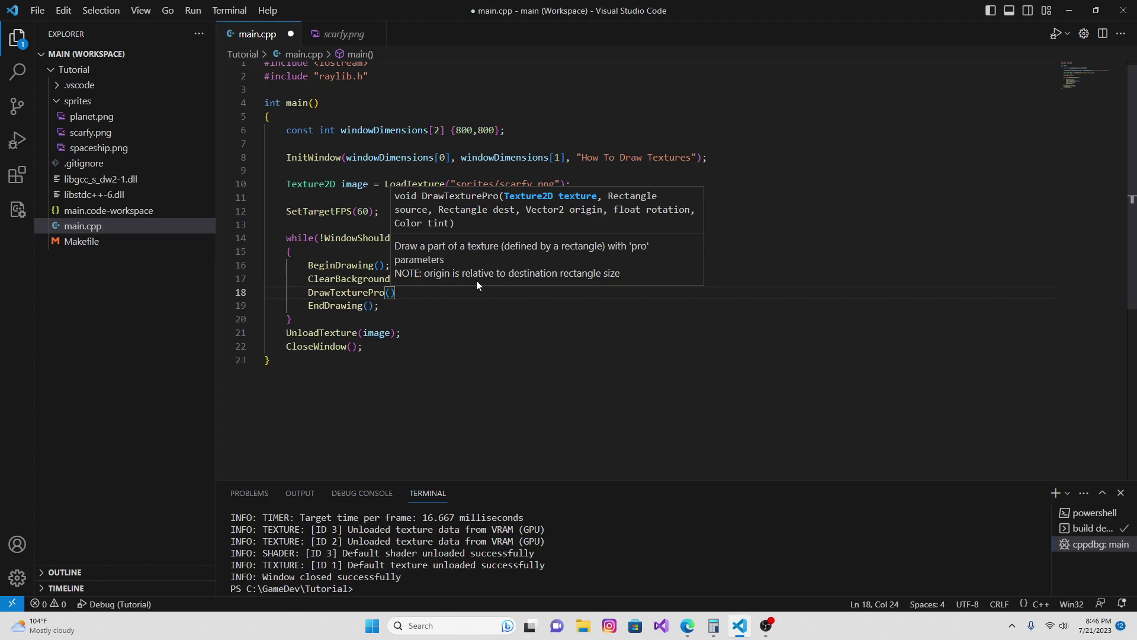
{"action": "type", "text": "image"}
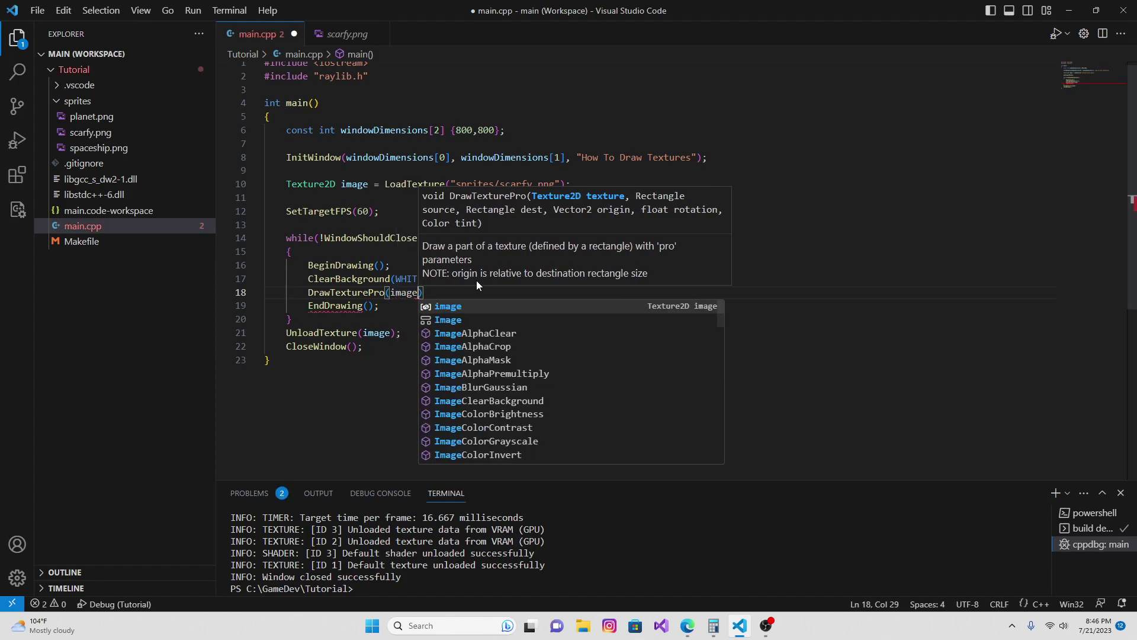
{"action": "type", "text": ","}
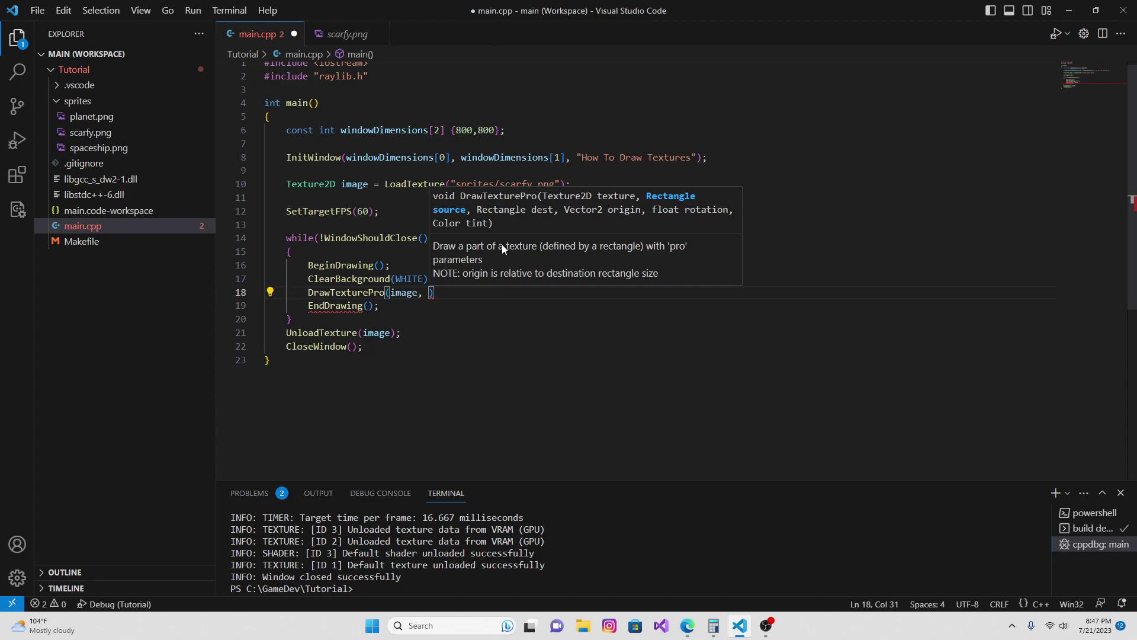
{"action": "left_click", "coordinate": [466, 279]}
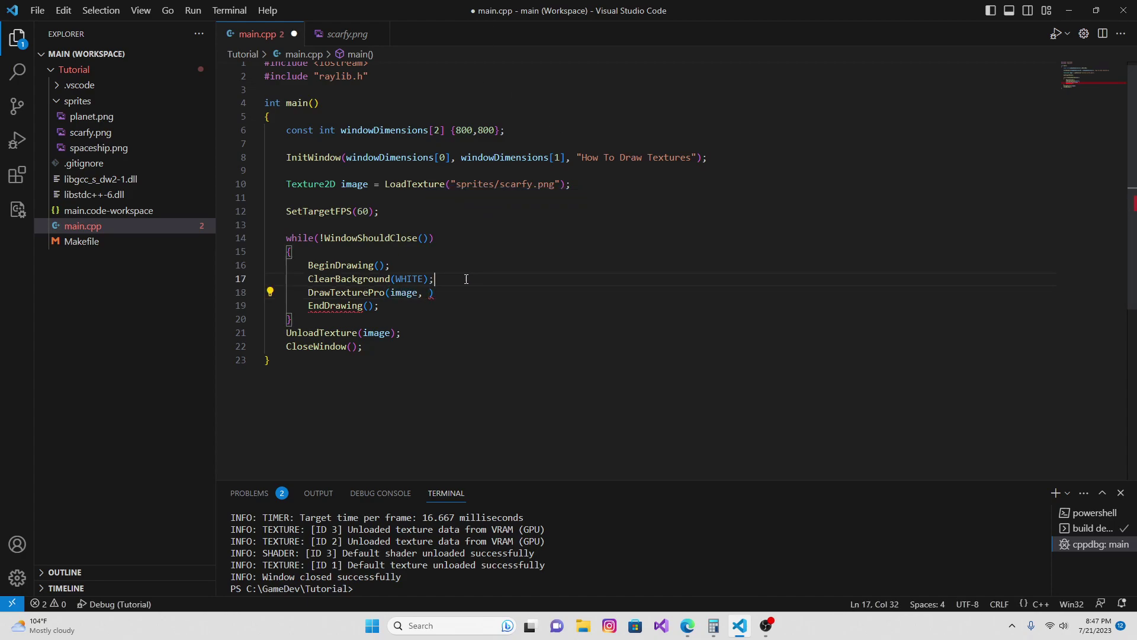
Declare Rectangle source {0.f, 0.f, image.width / 6, image.height} and save main.cpp.
{"action": "key", "text": "Return"}
{"action": "type", "text": "Rectangle"}
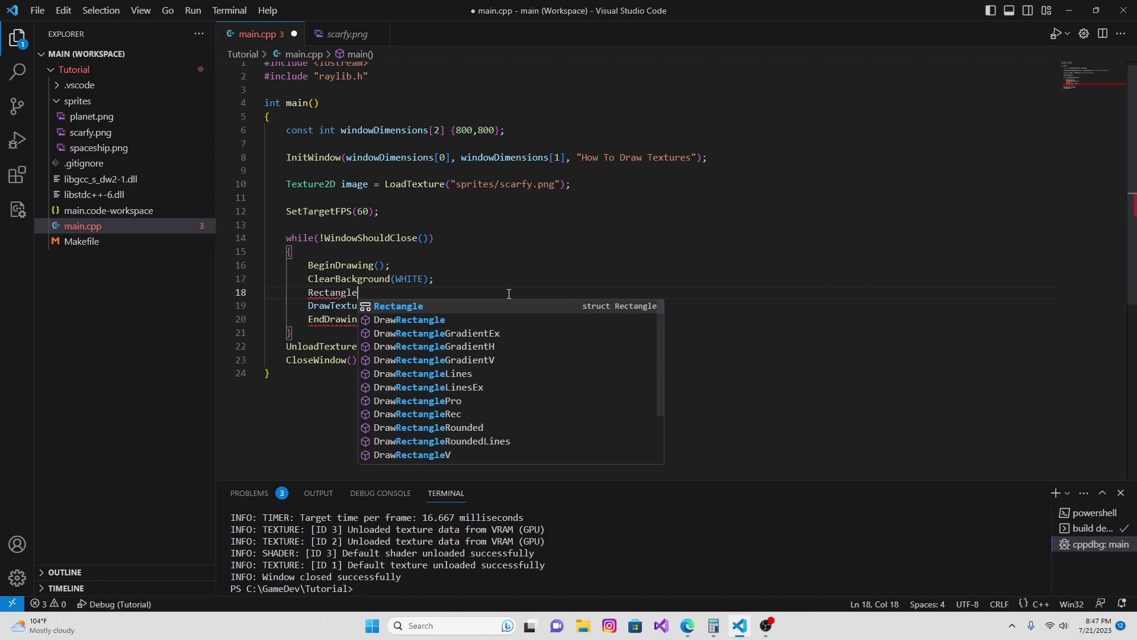
{"action": "type", "text": " sour"}
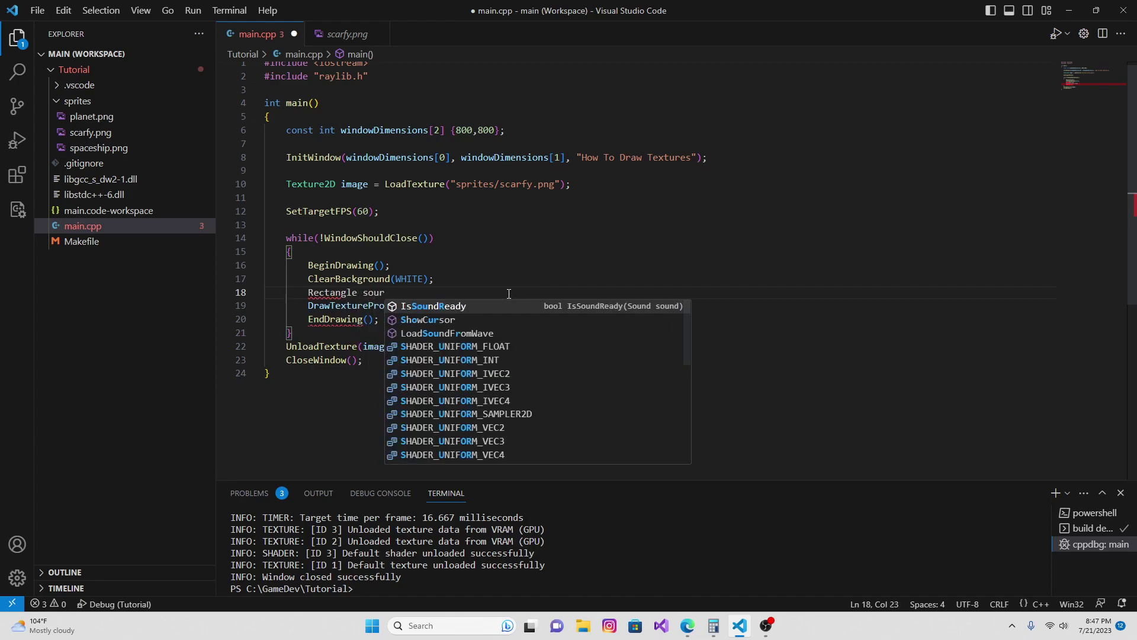
{"action": "type", "text": "ce {"}
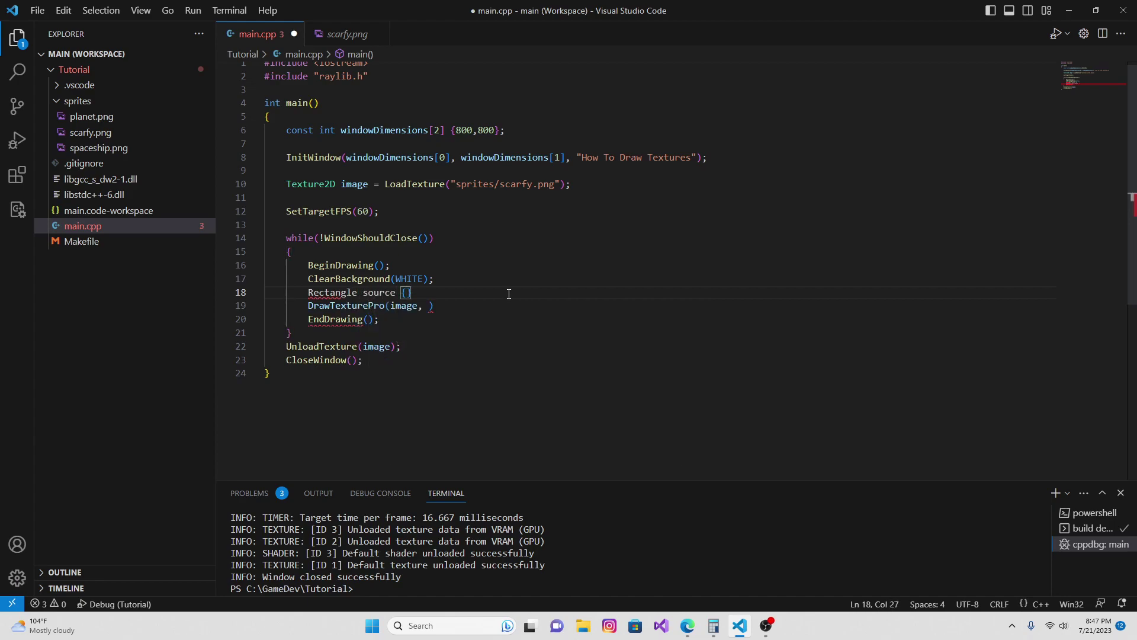
{"action": "key", "text": "End"}
{"action": "type", "text": ";"}
{"action": "key", "text": "Left"}
{"action": "key", "text": "Left"}
{"action": "type", "text": "image.wi"}
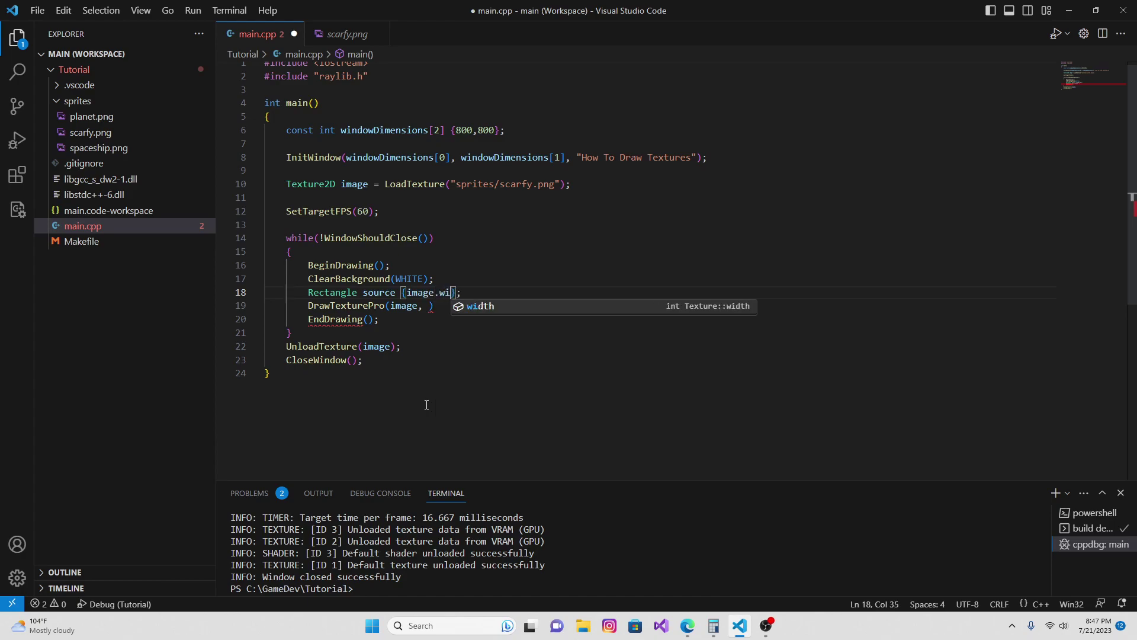
{"action": "key", "text": "Tab"}
{"action": "type", "text": "/ 6,"}
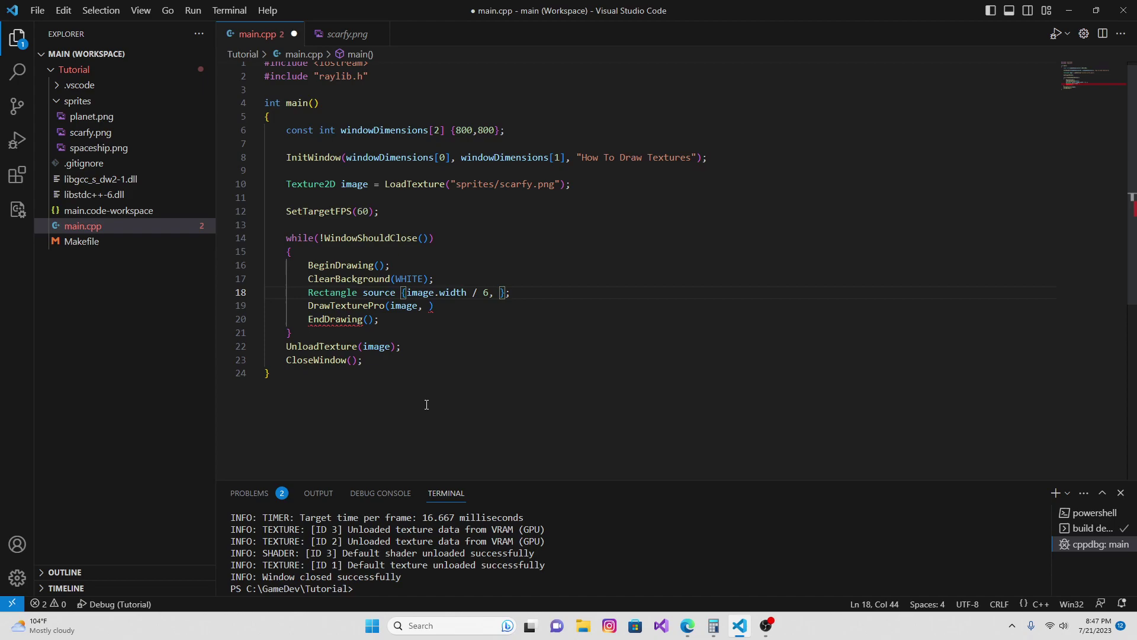
{"action": "key", "text": "BackSpace"}
{"action": "key", "text": "BackSpace"}
{"action": "key", "text": "BackSpace"}
{"action": "key", "text": "BackSpace"}
{"action": "type", "text": "6,"}
{"action": "key", "text": "BackSpace"}
{"action": "key", "text": "BackSpace"}
{"action": "key", "text": "BackSpace"}
{"action": "key", "text": "BackSpace"}
{"action": "key", "text": "BackSpace"}
{"action": "key", "text": "BackSpace"}
{"action": "key", "text": "BackSpace"}
{"action": "key", "text": "BackSpace"}
{"action": "key", "text": "BackSpace"}
{"action": "key", "text": "BackSpace"}
{"action": "key", "text": "BackSpace"}
{"action": "key", "text": "BackSpace"}
{"action": "type", "text": "0,"}
{"action": "key", "text": "BackSpace"}
{"action": "type", "text": ".f,0"}
{"action": "type", "text": ".f"}
{"action": "type", "text": ", "}
{"action": "type", "text": "im"}
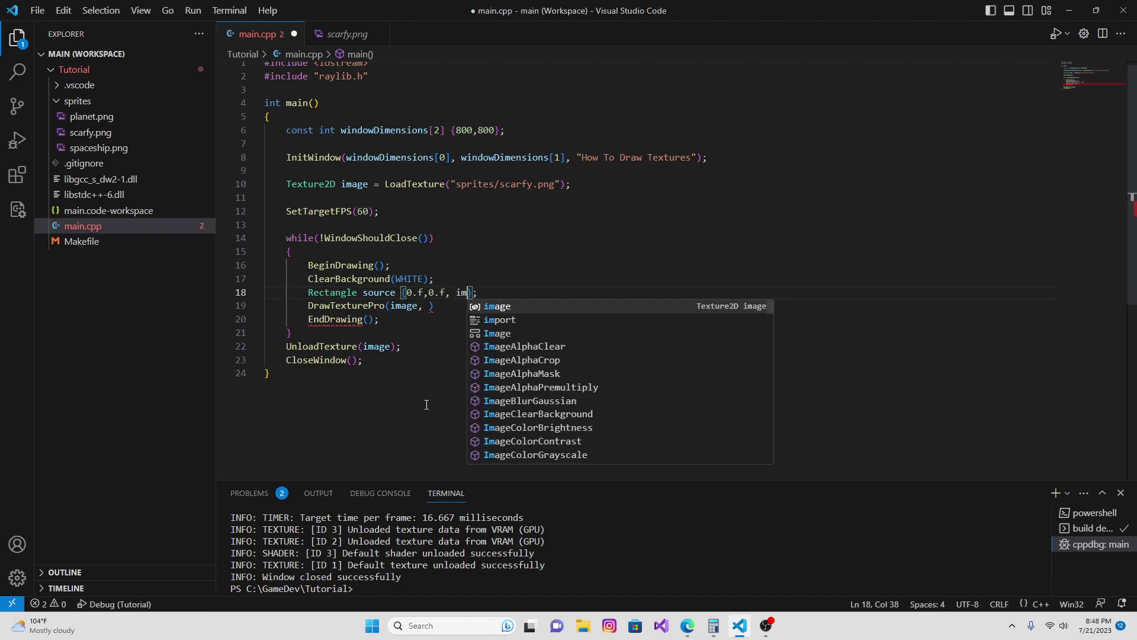
{"action": "type", "text": "age.width"}
{"action": "type", "text": " /"}
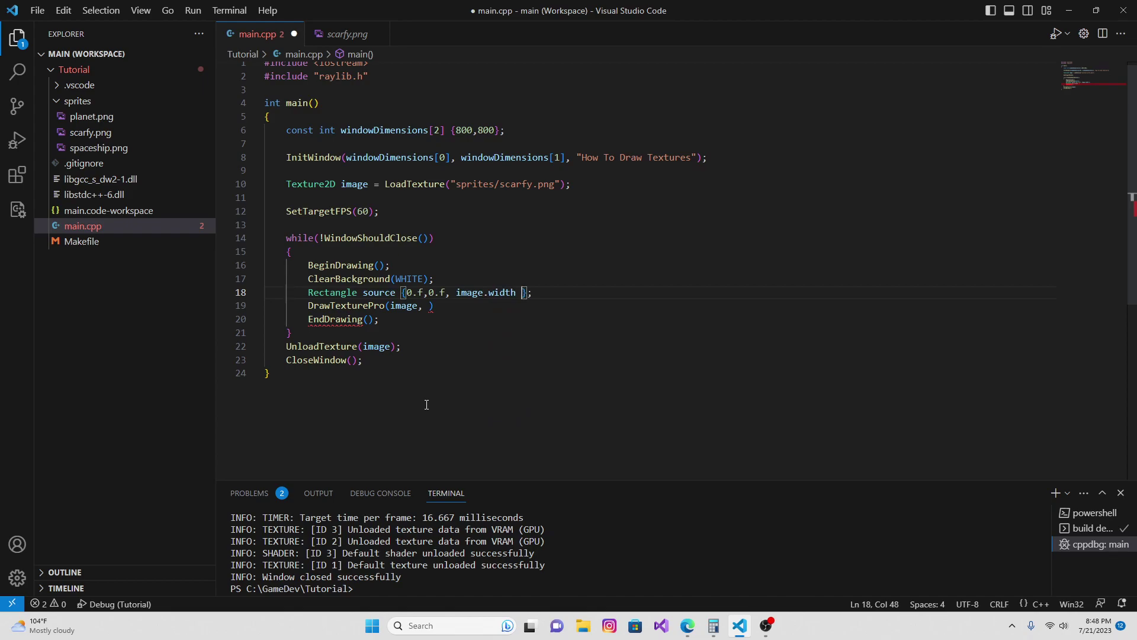
{"action": "type", "text": " 6, "}
{"action": "type", "text": "image.height"}
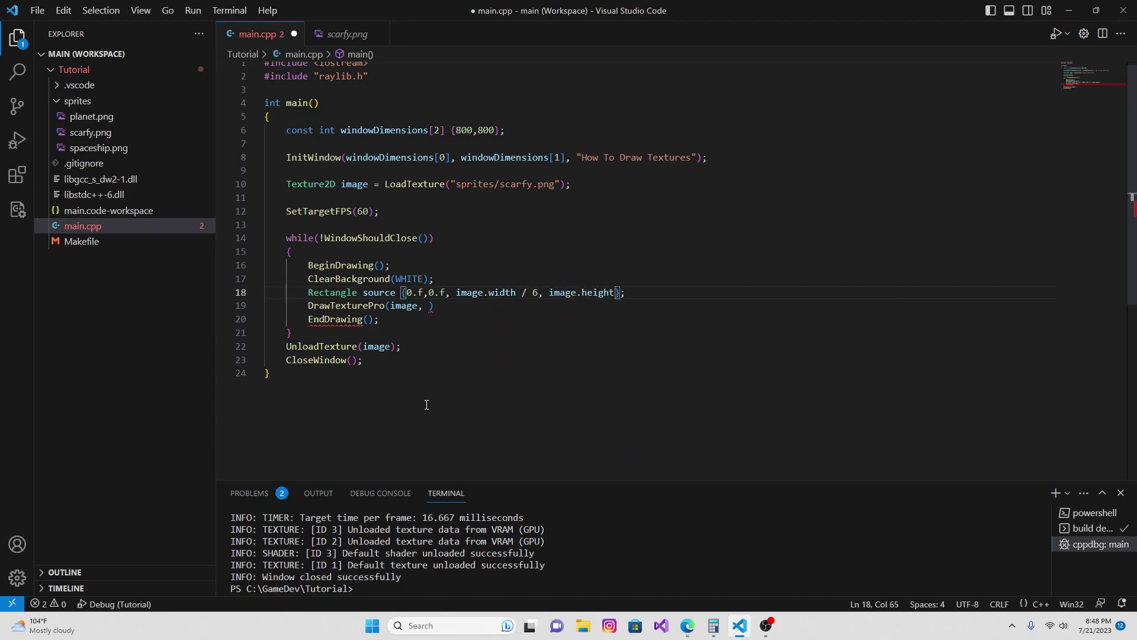
{"action": "key", "text": "ctrl+s"}
{"action": "left_click", "coordinate": [675, 294]}
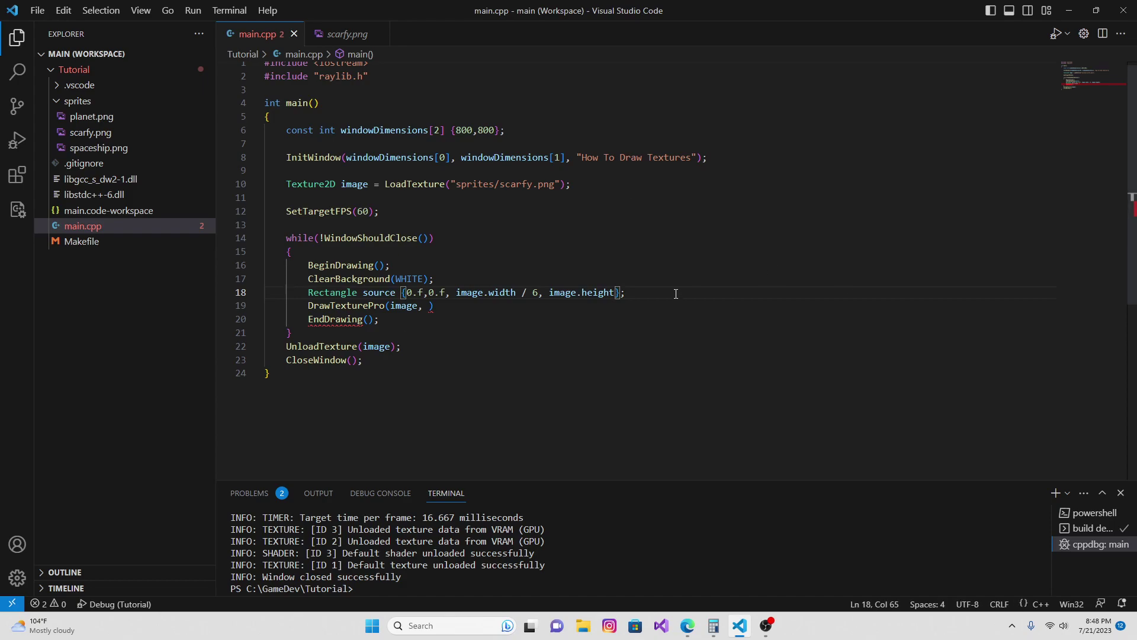
Add source as the second argument of the DrawTexturePro call.
{"action": "key", "text": "Return"}
{"action": "type", "text": "Rec"}
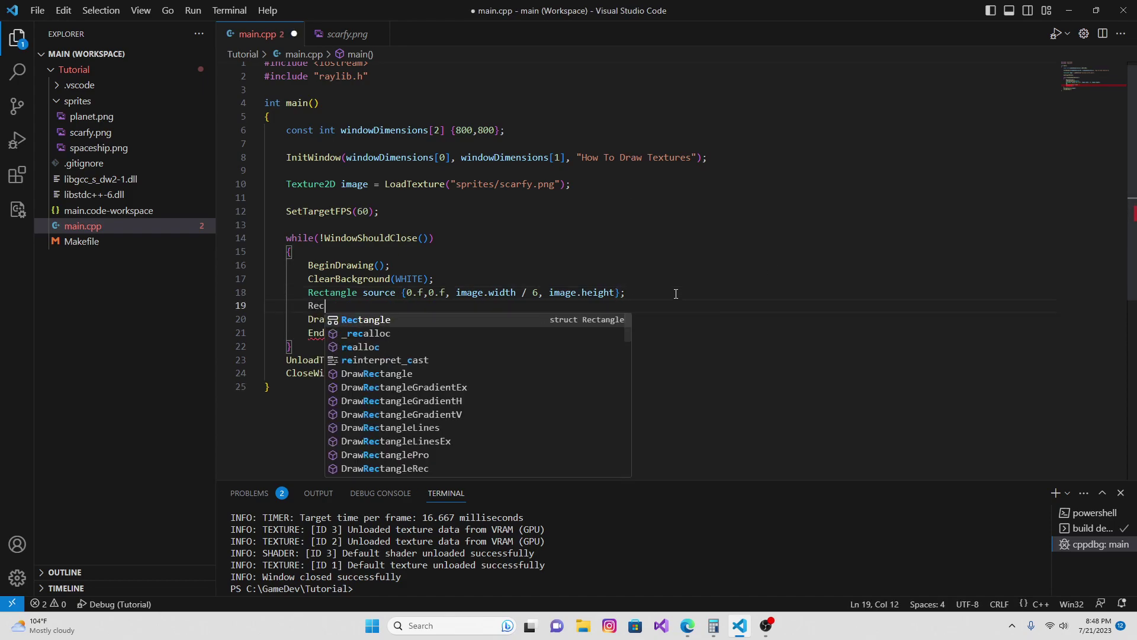
{"action": "key", "text": "BackSpace"}
{"action": "key", "text": "BackSpace"}
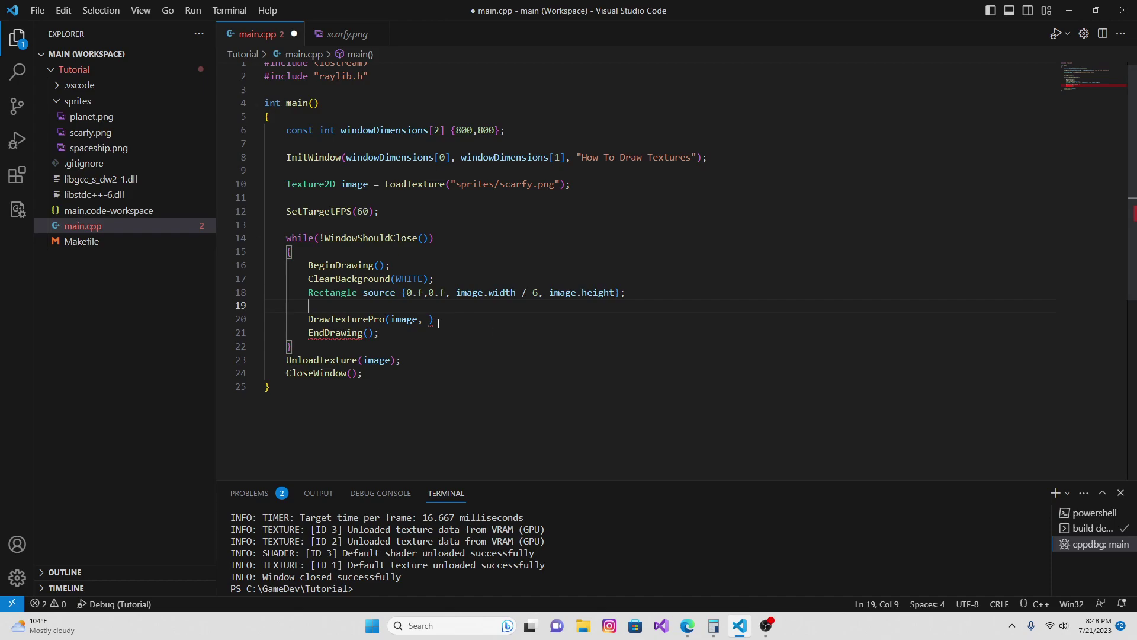
{"action": "left_click", "coordinate": [430, 320]}
{"action": "type", "text": "source"}
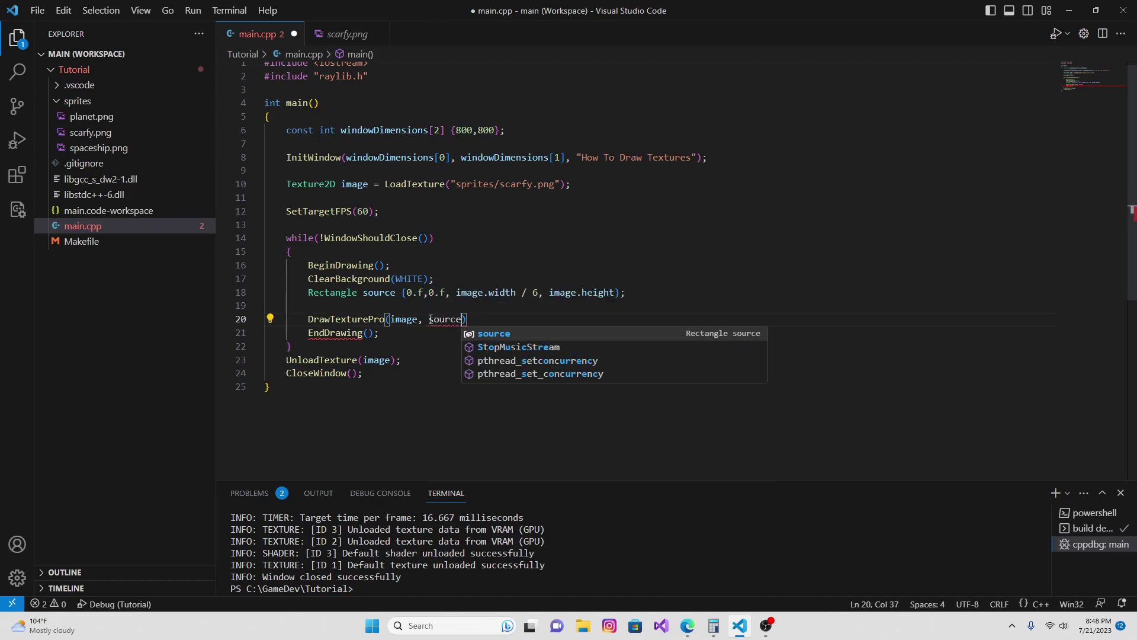
{"action": "key", "text": "Escape"}
{"action": "type", "text": ","}
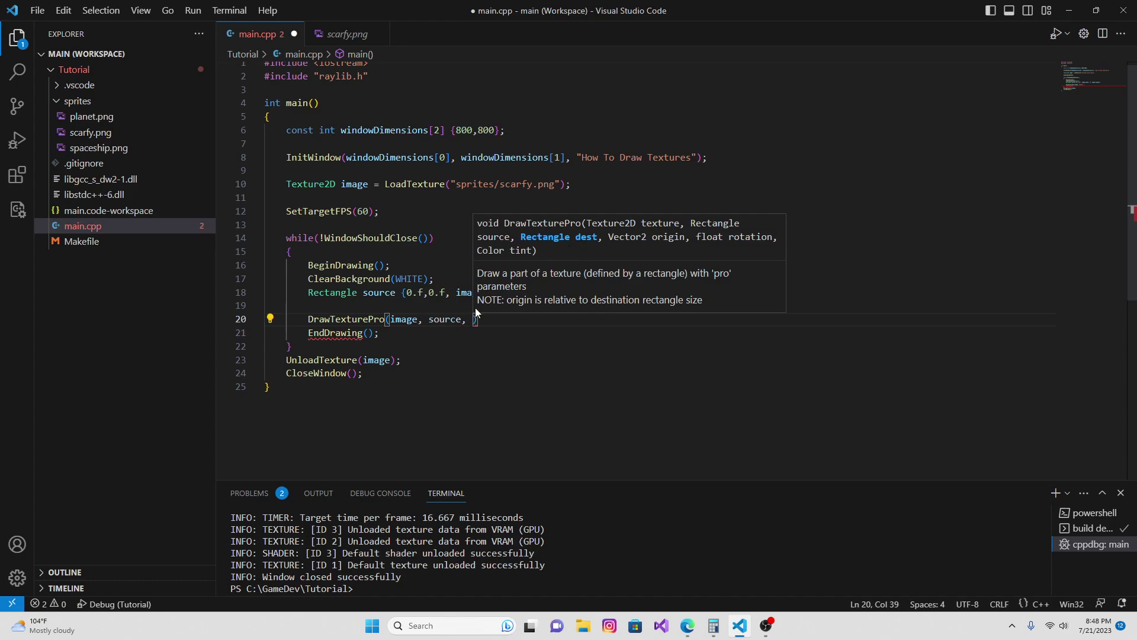
{"action": "key", "text": "Escape"}
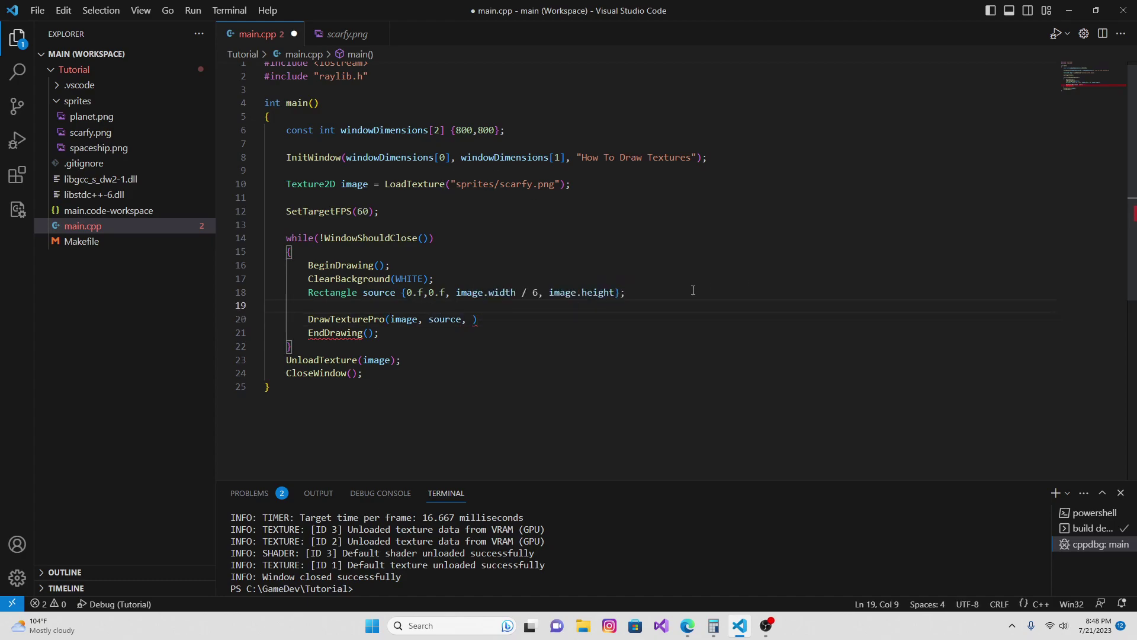
Add a comment about scale below the source rectangle.
{"action": "left_click", "coordinate": [694, 291]}
{"action": "key", "text": "Return"}
{"action": "type", "text": "//"}
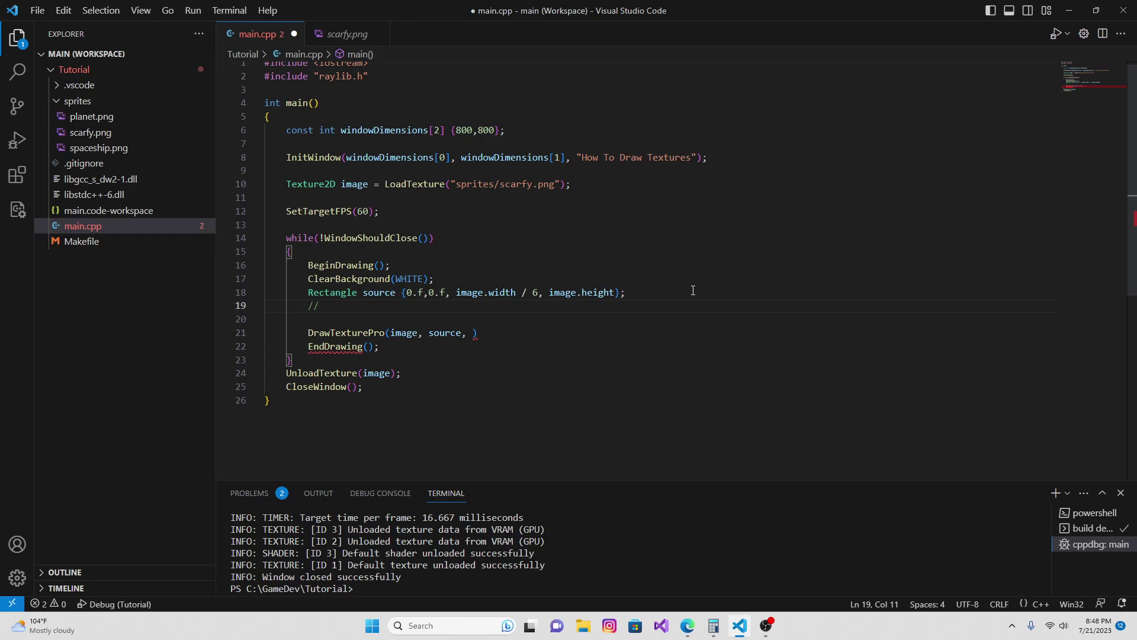
{"action": "type", "text": "the pos"}
{"action": "type", "text": "ition "}
{"action": "type", "text": "of the"}
{"action": "key", "text": "BackSpace"}
{"action": "key", "text": "BackSpace"}
{"action": "key", "text": "BackSpace"}
{"action": "key", "text": "BackSpace"}
{"action": "key", "text": "BackSpace"}
{"action": "key", "text": "BackSpace"}
{"action": "type", "text": "screen"}
{"action": "type", "text": " position "}
{"action": "type", "text": "(and) "}
{"action": "type", "text": "scaling"}
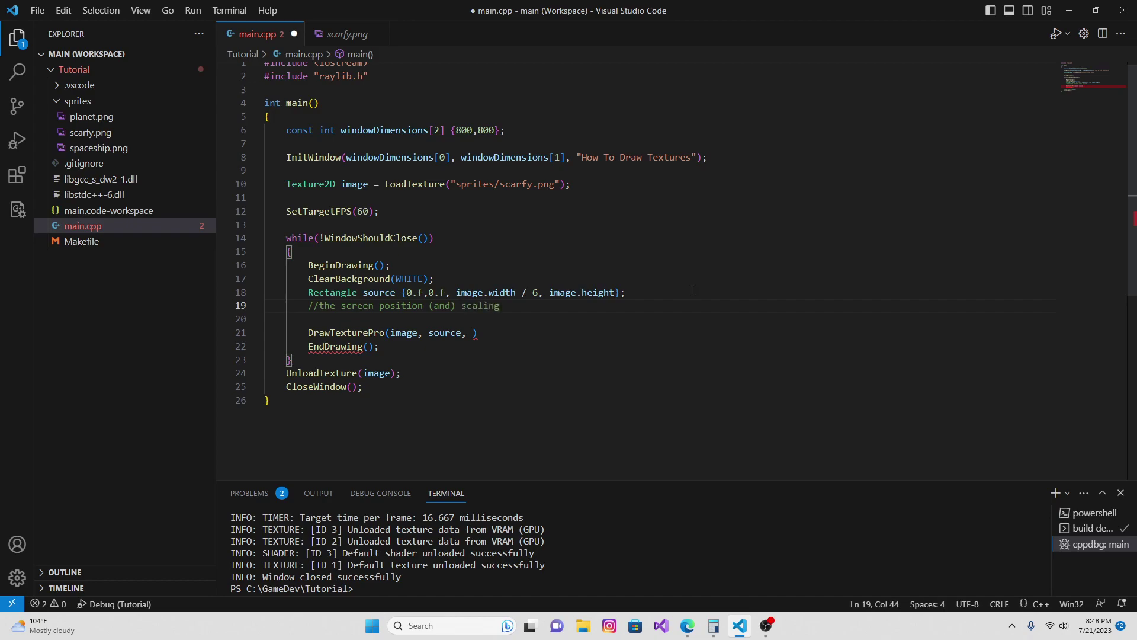
{"action": "key", "text": "BackSpace"}
{"action": "key", "text": "BackSpace"}
{"action": "type", "text": "the "}
{"action": "type", "text": "image"}
{"action": "key", "text": "BackSpace"}
{"action": "key", "text": "BackSpace"}
{"action": "type", "text": "ge"}
Declare Rectangle dest {0.f, 0.f, image.width / 6, image.height} and save main.cpp.
{"action": "key", "text": "Return"}
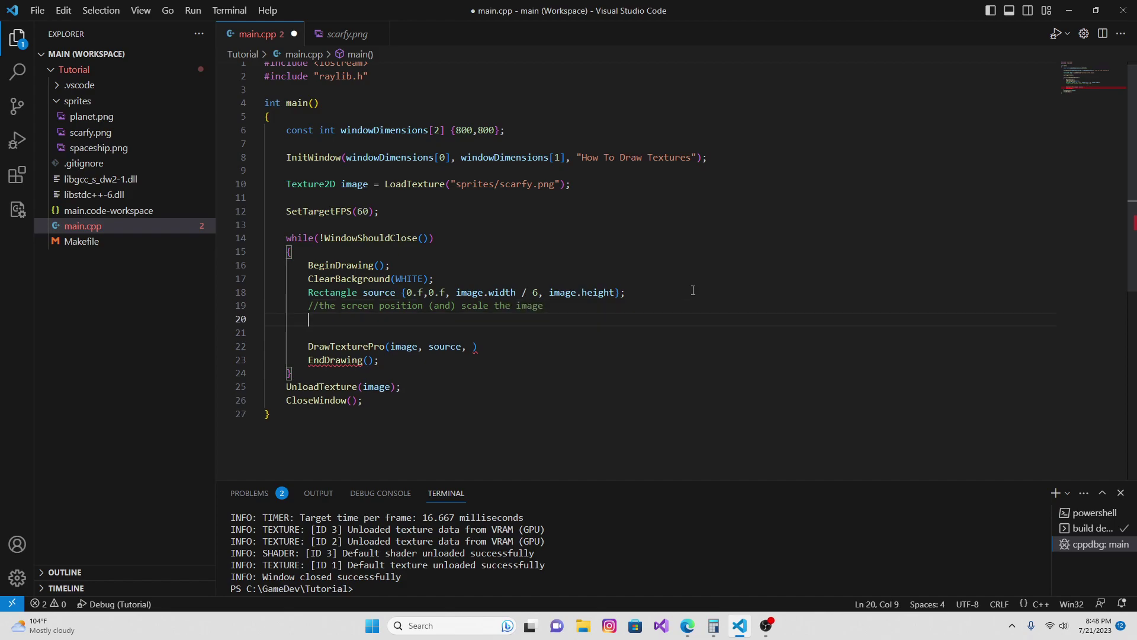
{"action": "type", "text": "Rectangle"}
{"action": "type", "text": " dest {"}
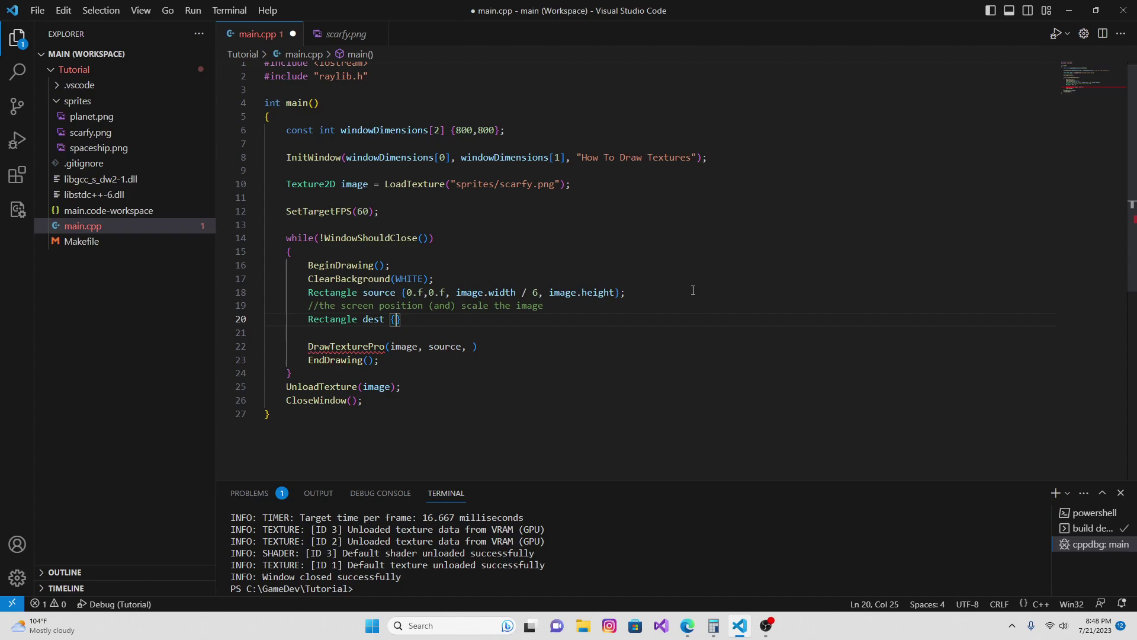
{"action": "type", "text": "0,f0.f"}
{"action": "key", "text": "BackSpace"}
{"action": "key", "text": "BackSpace"}
{"action": "key", "text": "BackSpace"}
{"action": "type", "text": ",0."}
{"action": "type", "text": "f, "}
{"action": "type", "text": "image.width"}
{"action": "type", "text": " / 6, ima"}
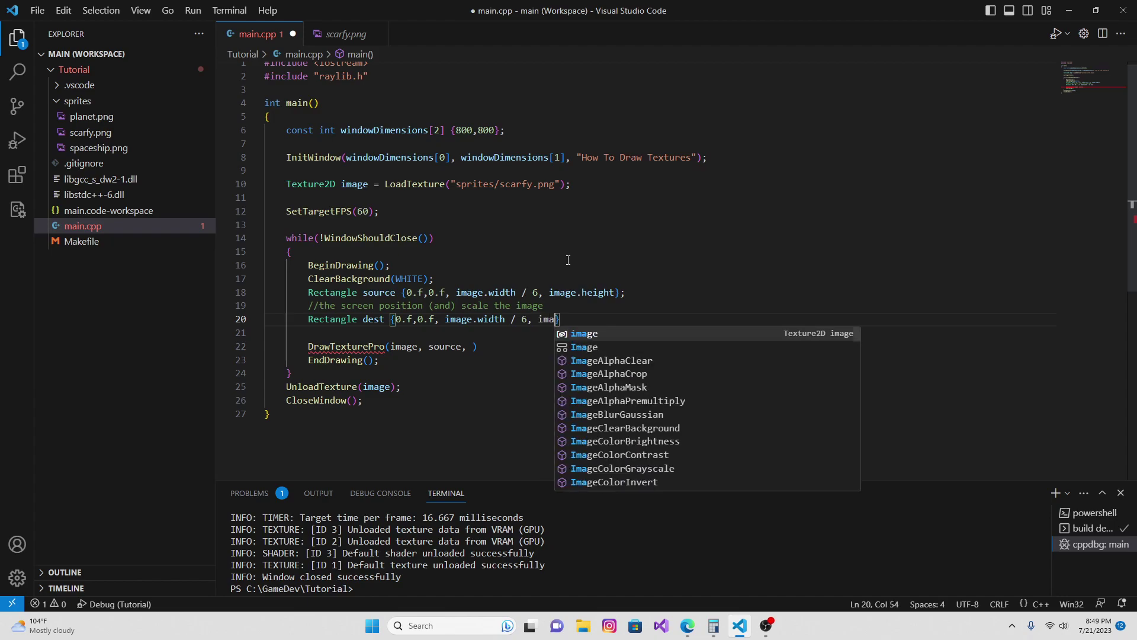
{"action": "type", "text": "ge.h"}
{"action": "key", "text": "Return"}
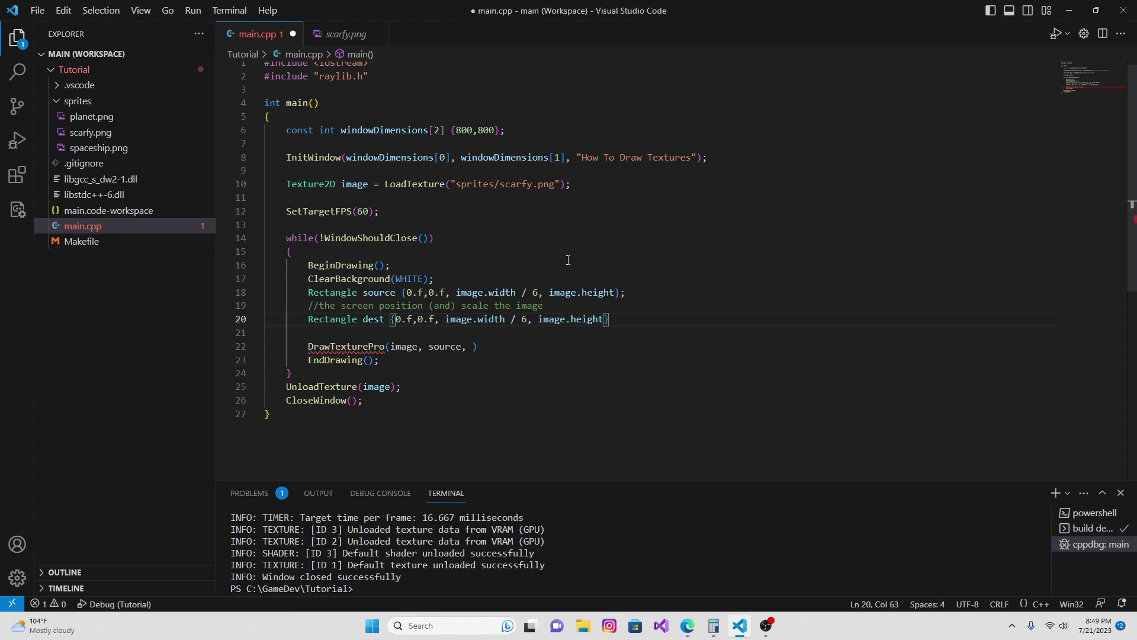
{"action": "type", "text": "};"}
{"action": "key", "text": "ctrl+s"}
{"action": "left_click", "coordinate": [472, 348]}
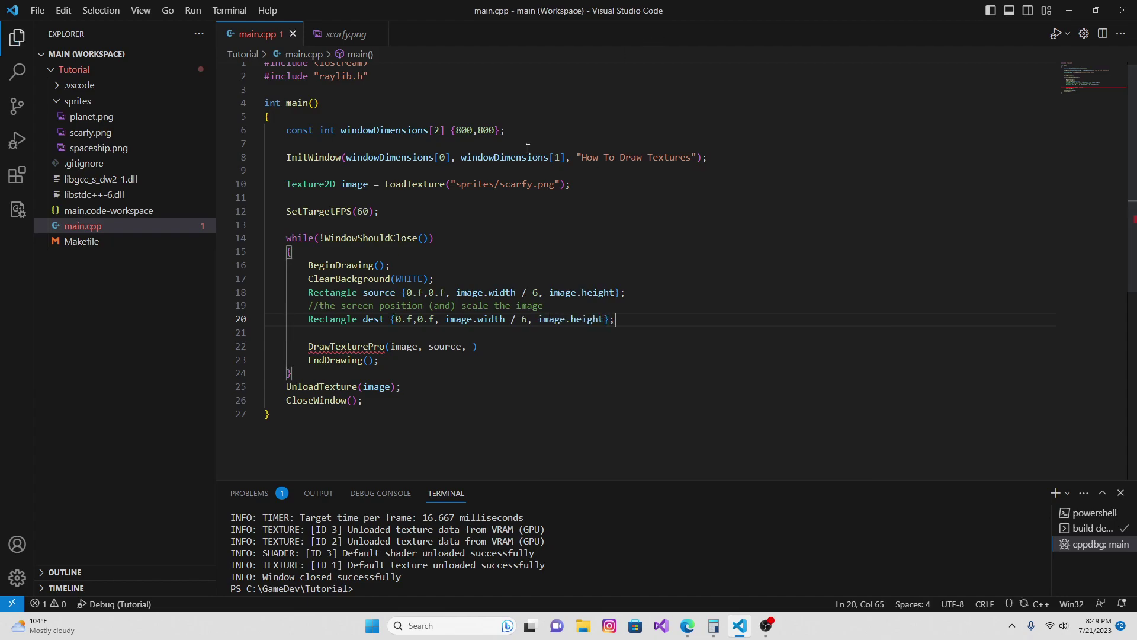
{"action": "type", "text": "dest"}
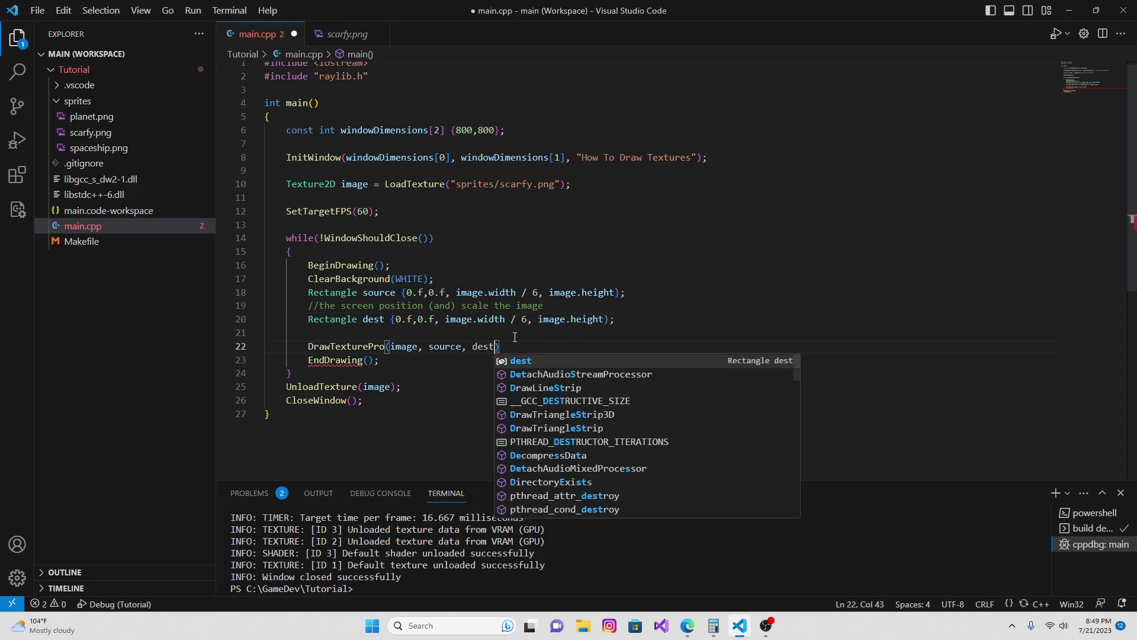
Add dest as the third DrawTexturePro argument.
{"action": "key", "text": "Return"}
{"action": "type", "text": ","}
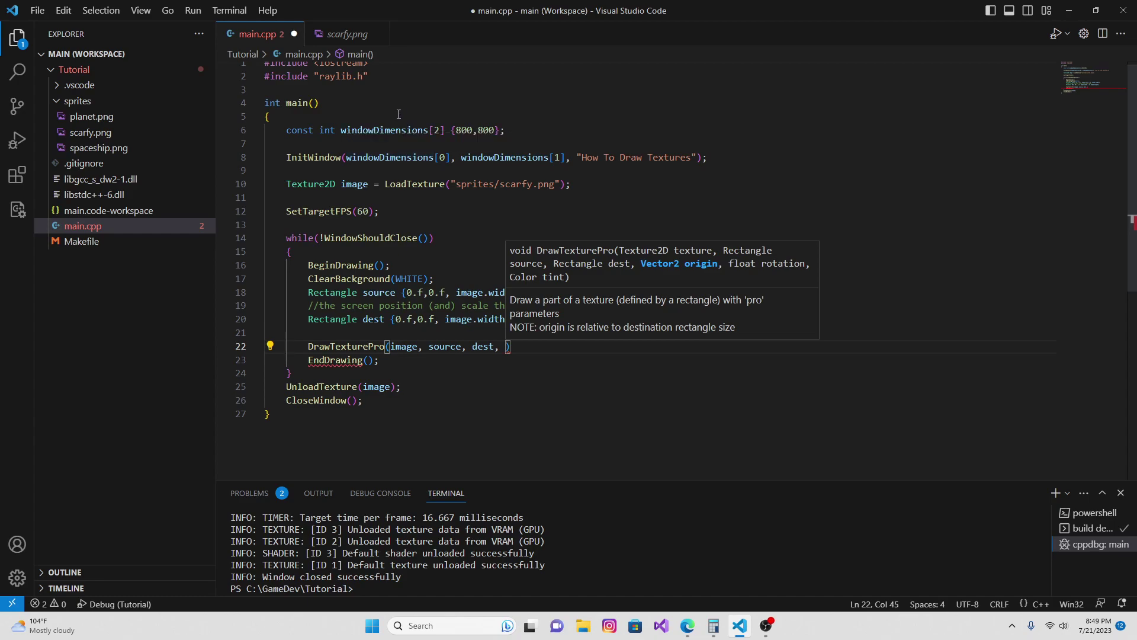
{"action": "mouse_move", "coordinate": [346, 346]}
{"action": "key", "text": "ctrl+w"}
{"action": "left_click", "coordinate": [645, 326]}
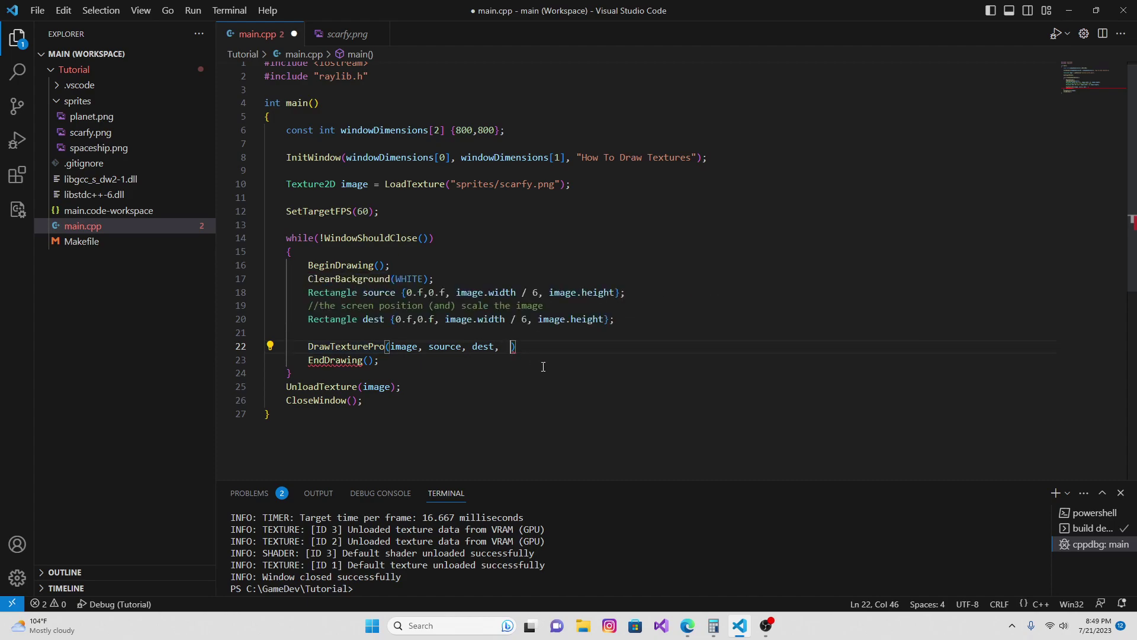
{"action": "type", "text": "0"}
{"action": "type", "text": ".f,"}
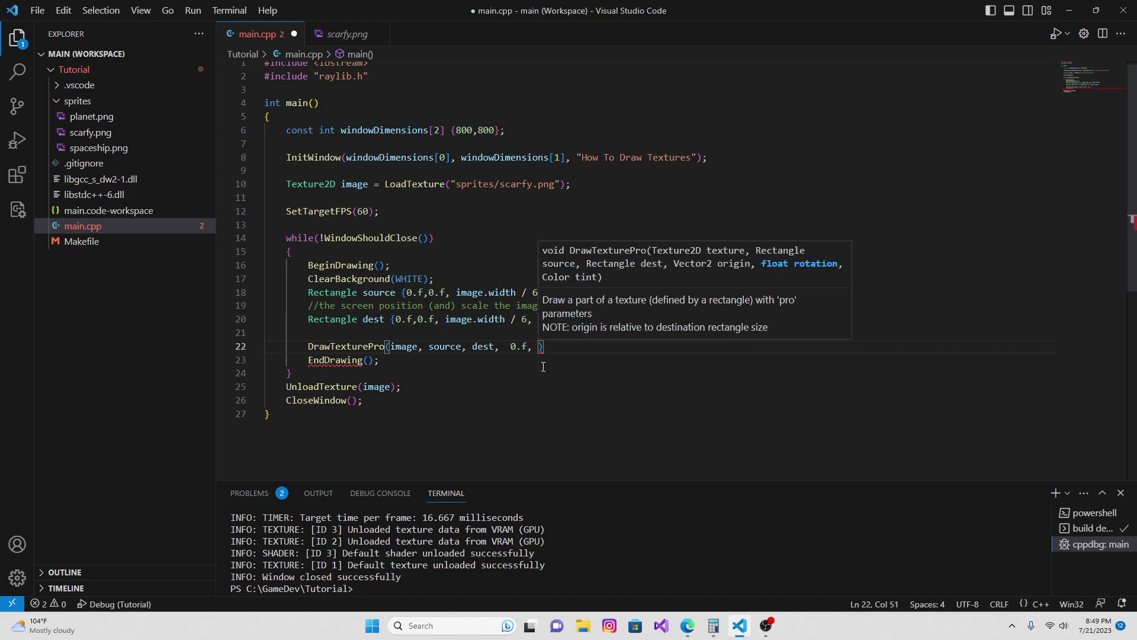
{"action": "key", "text": "BackSpace"}
{"action": "key", "text": "BackSpace"}
{"action": "key", "text": "BackSpace"}
{"action": "key", "text": "BackSpace"}
{"action": "key", "text": "BackSpace"}
{"action": "key", "text": "BackSpace"}
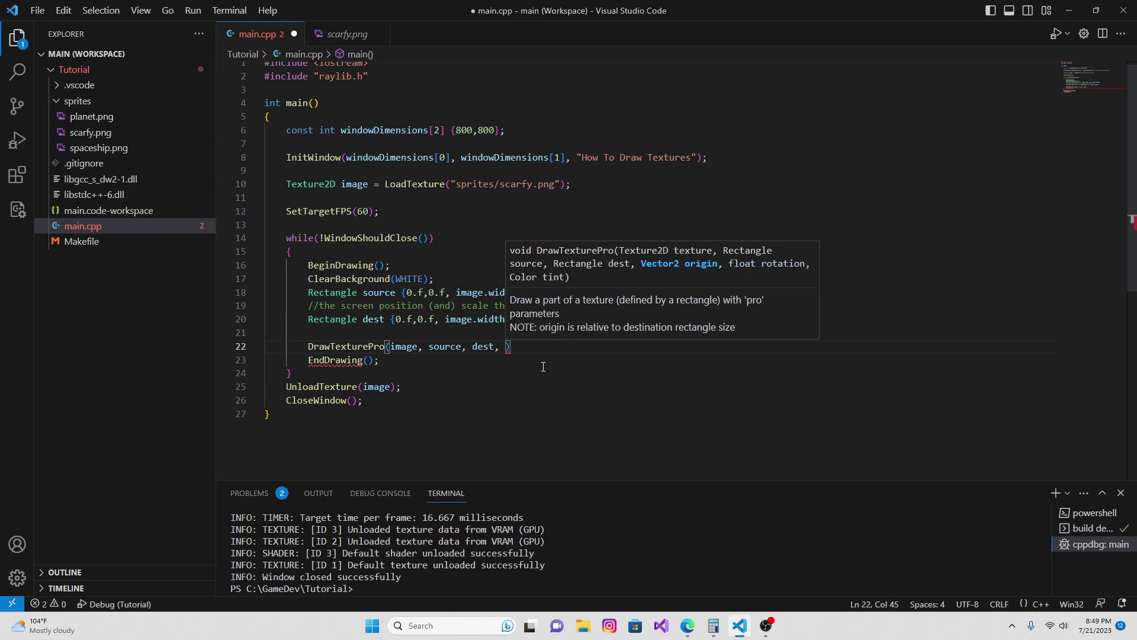
Declare Vector2 origin {0.f, 0.f}, finish the call with origin, 0.f, WHITE, and save.
{"action": "left_click", "coordinate": [410, 336]}
{"action": "type", "text": "Vec"}
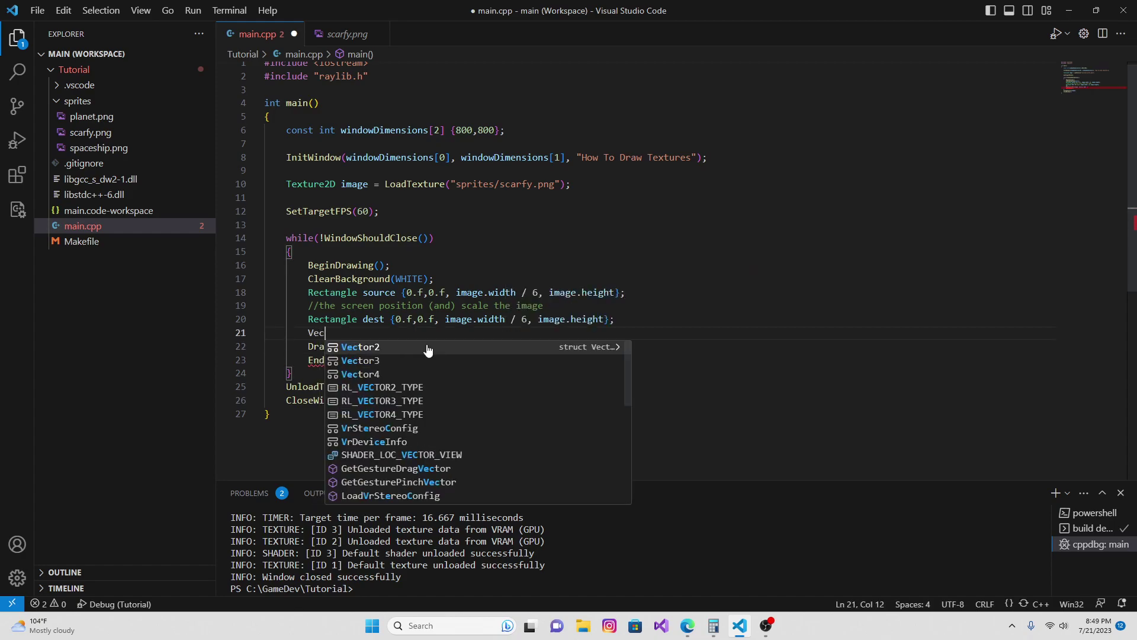
{"action": "type", "text": "tor2"}
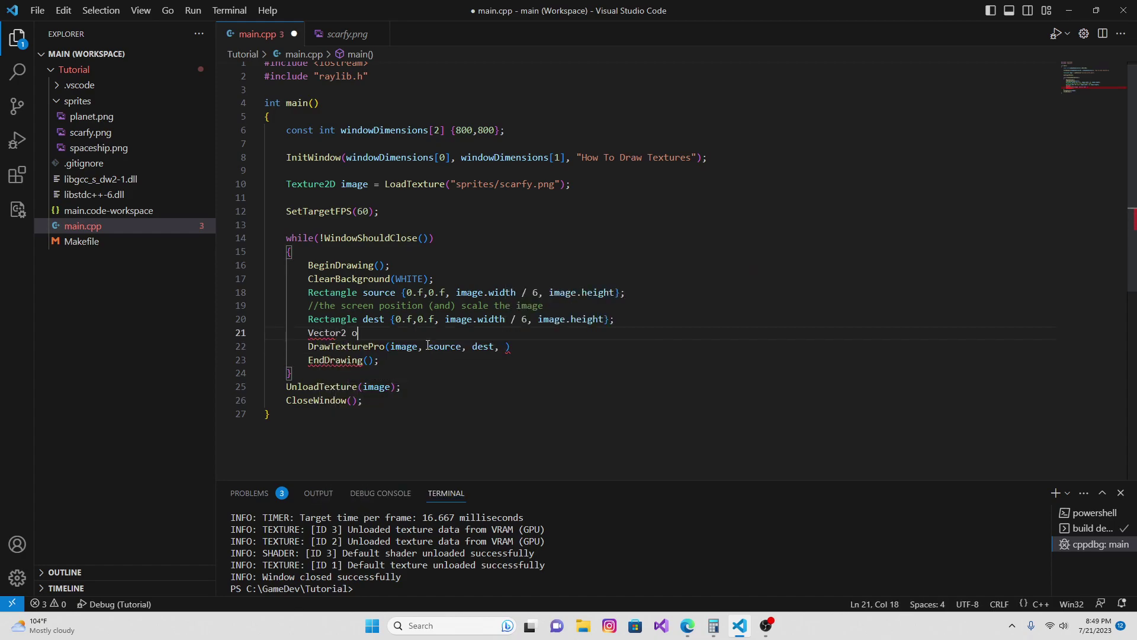
{"action": "type", "text": " origin"}
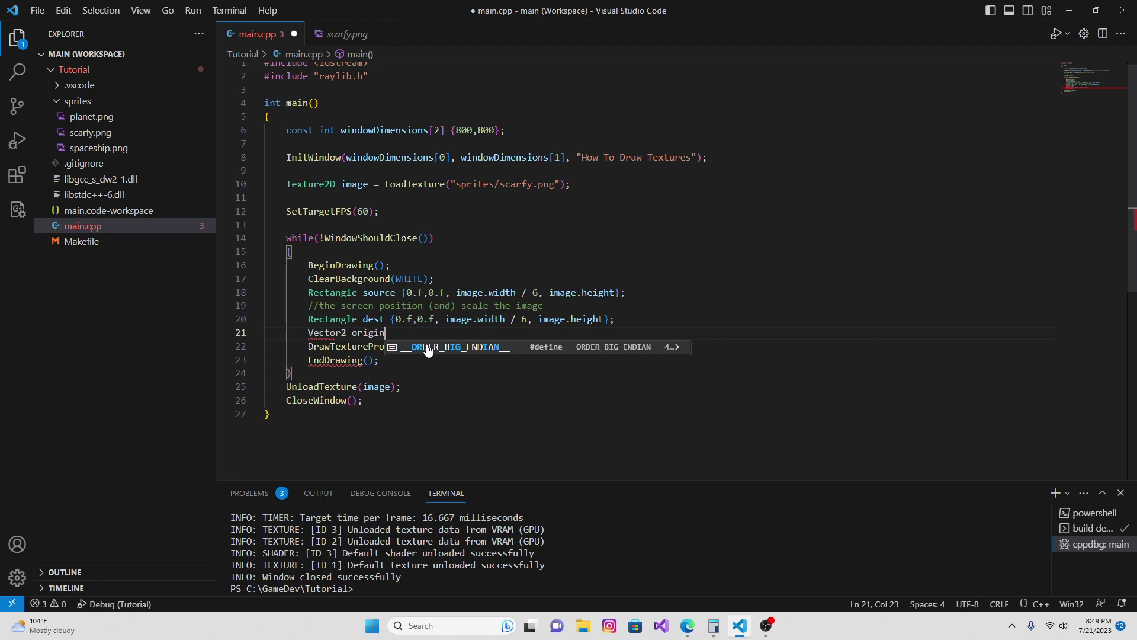
{"action": "mouse_move", "coordinate": [504, 347]}
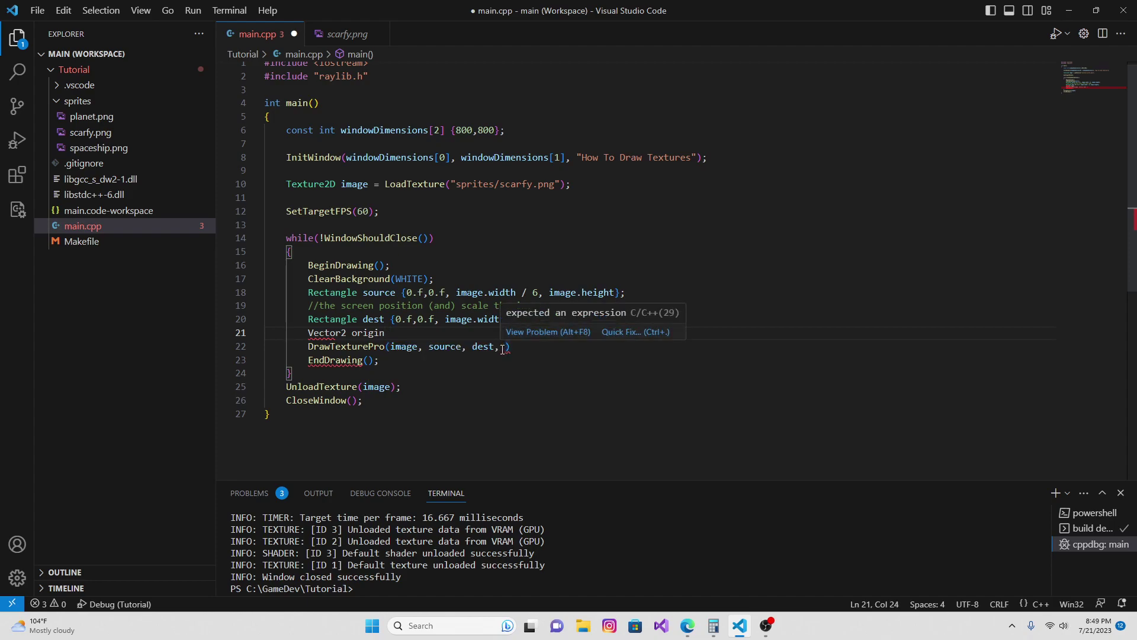
{"action": "type", "text": " {0.f"}
{"action": "type", "text": ", 0"}
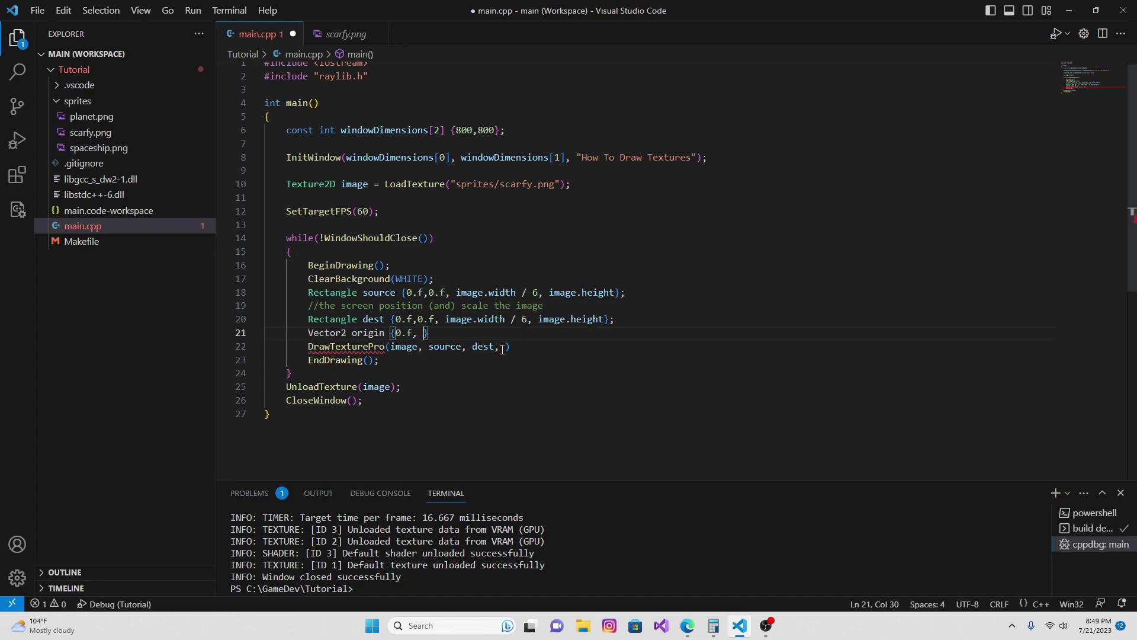
{"action": "type", "text": ".f};"}
{"action": "key", "text": "ctrl+s"}
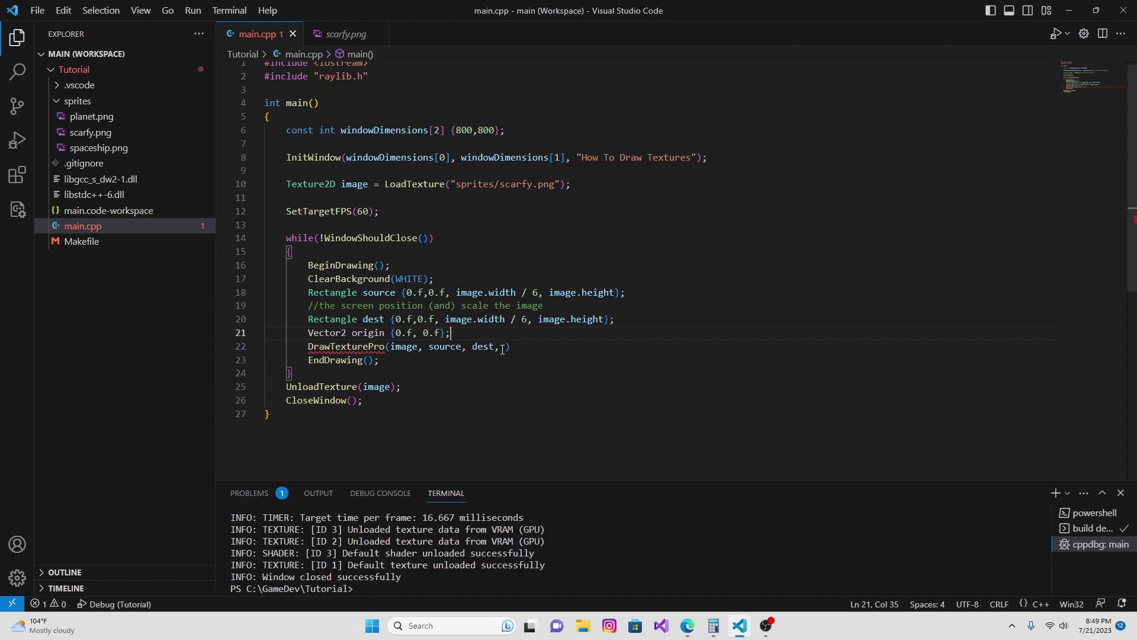
{"action": "left_click", "coordinate": [507, 348]}
{"action": "type", "text": "o"}
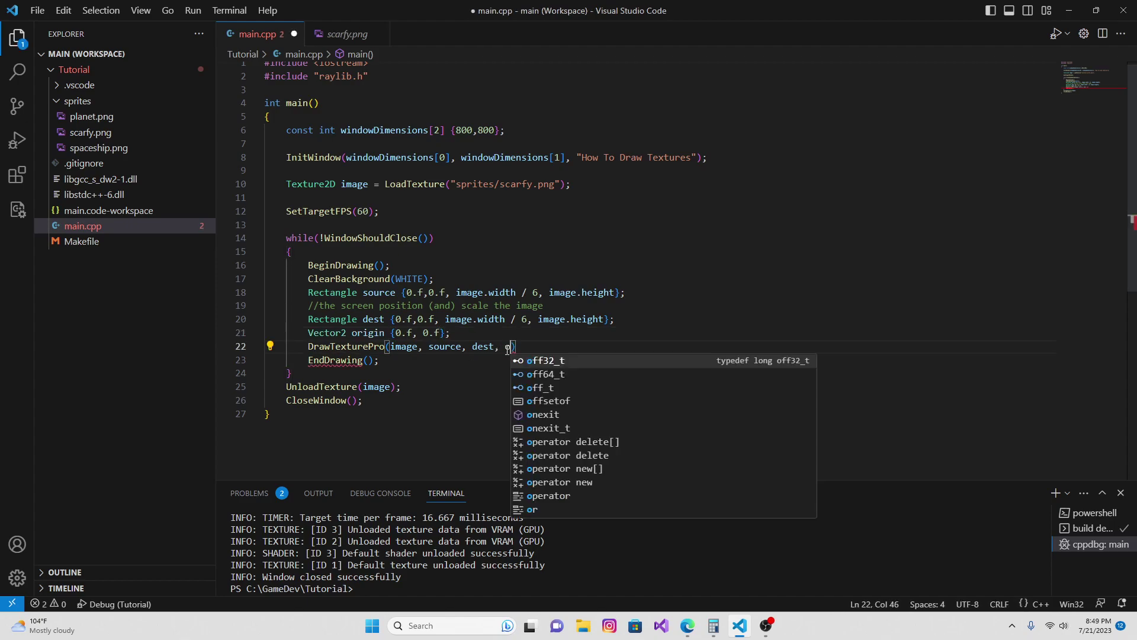
{"action": "type", "text": "rigin, "}
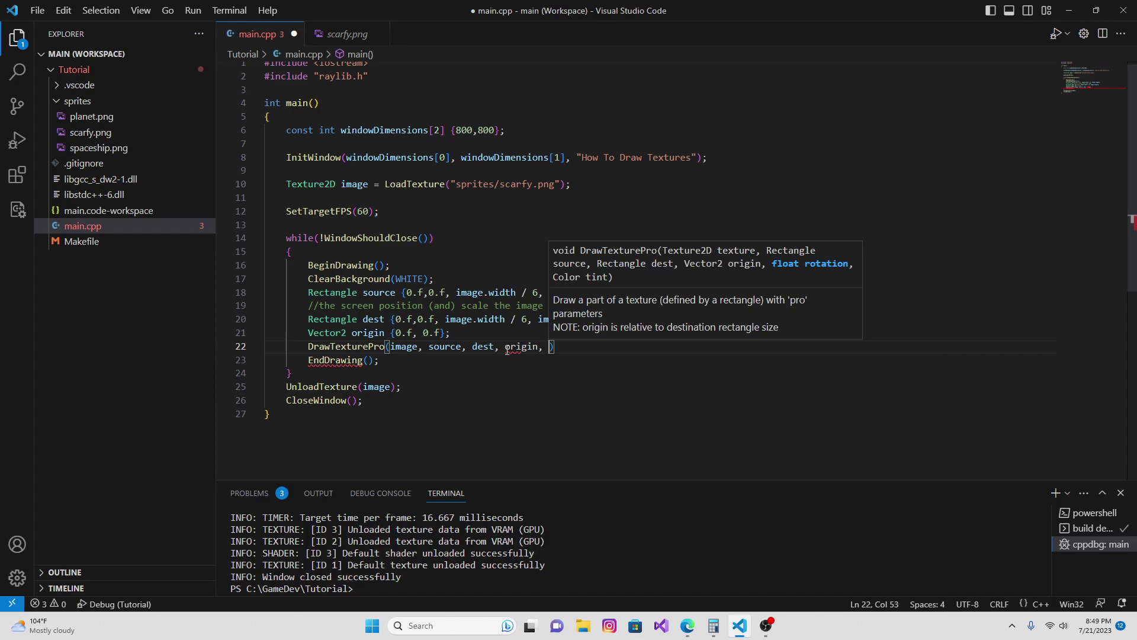
{"action": "type", "text": "0.f, "}
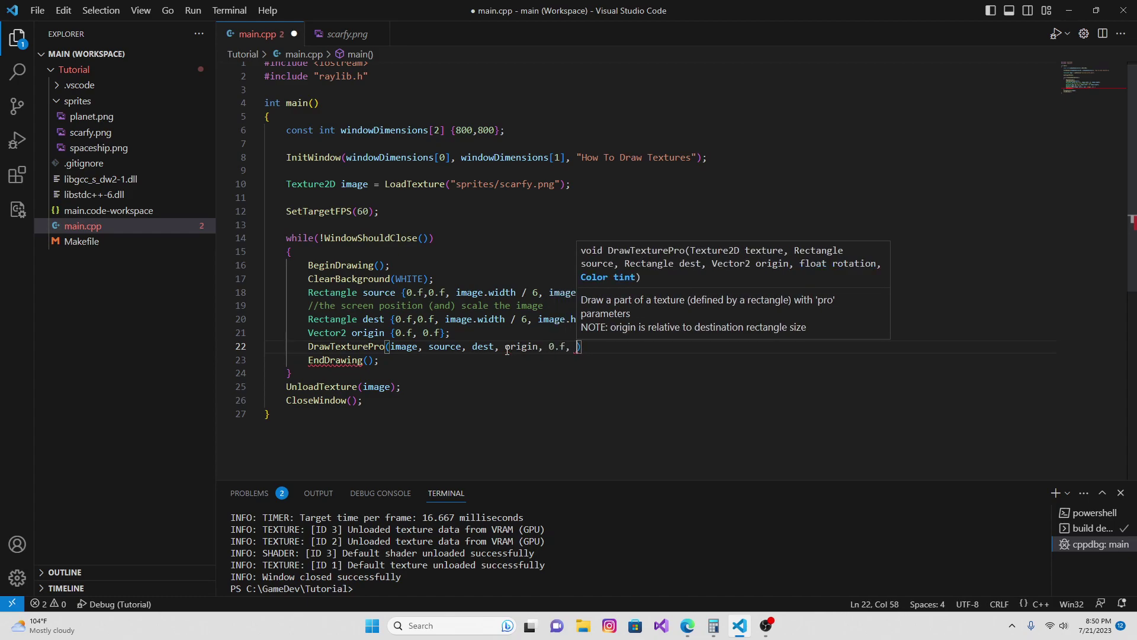
{"action": "type", "text": "WHITE)"}
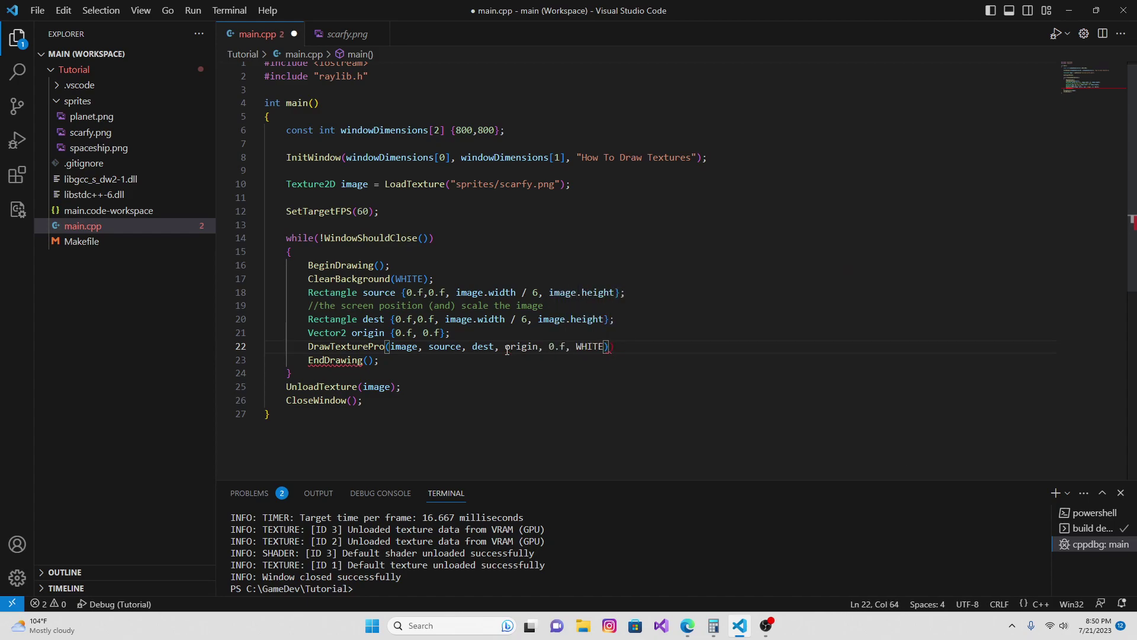
{"action": "type", "text": ";"}
{"action": "key", "text": "BackSpace"}
{"action": "key", "text": "BackSpace"}
{"action": "type", "text": ";"}
{"action": "key", "text": "ctrl+s"}
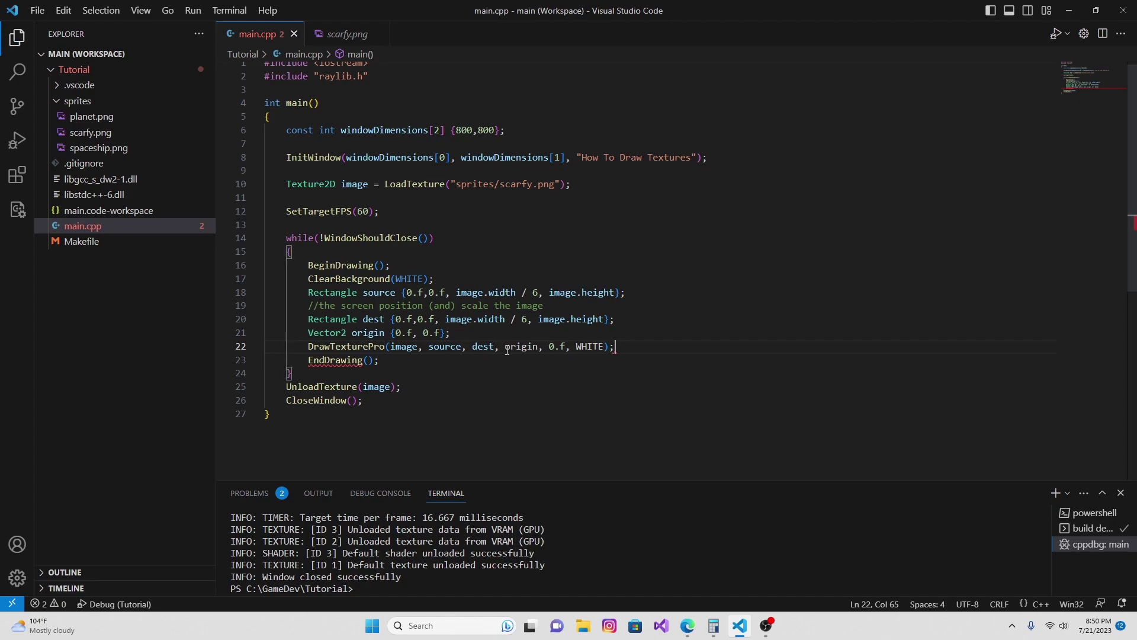
{"action": "left_click", "coordinate": [193, 10]}
{"action": "left_click", "coordinate": [231, 30]}
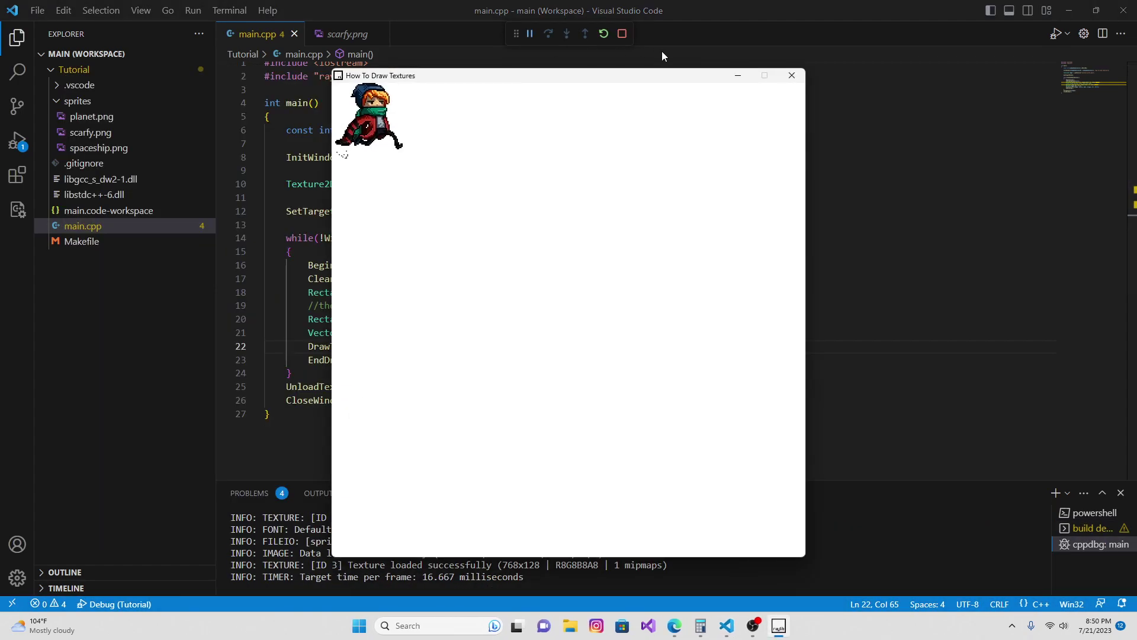
{"action": "left_click", "coordinate": [791, 74]}
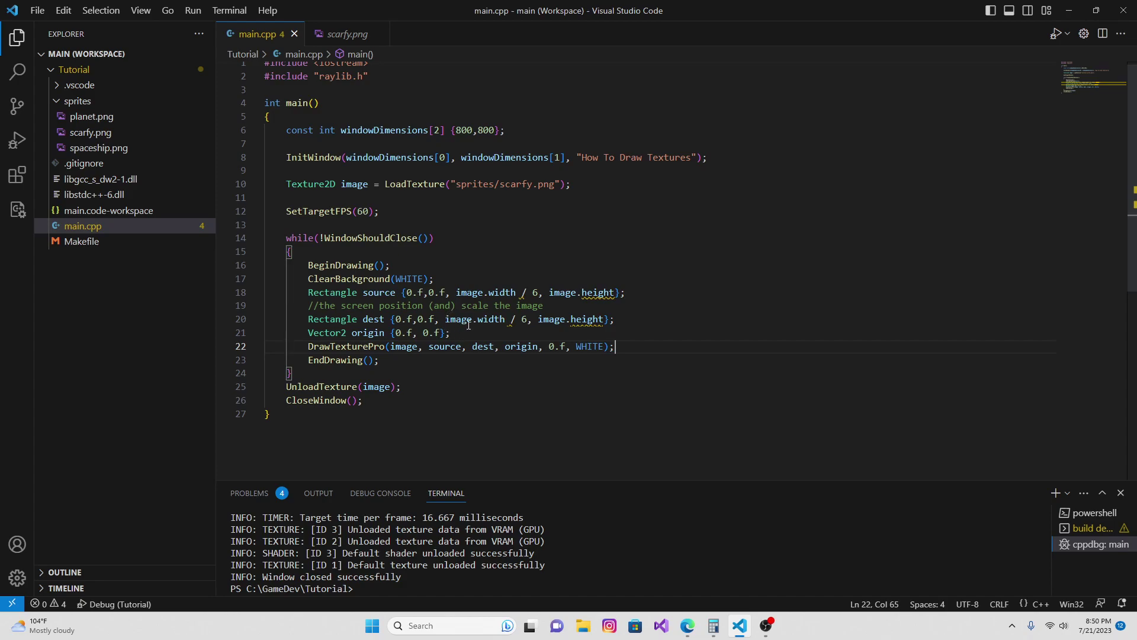
Multiply the dest width and height by 5, save, and test-run the program.
{"action": "left_click_drag", "start_coordinate": [446, 319], "coordinate": [610, 320]}
{"action": "left_click", "coordinate": [445, 319]}
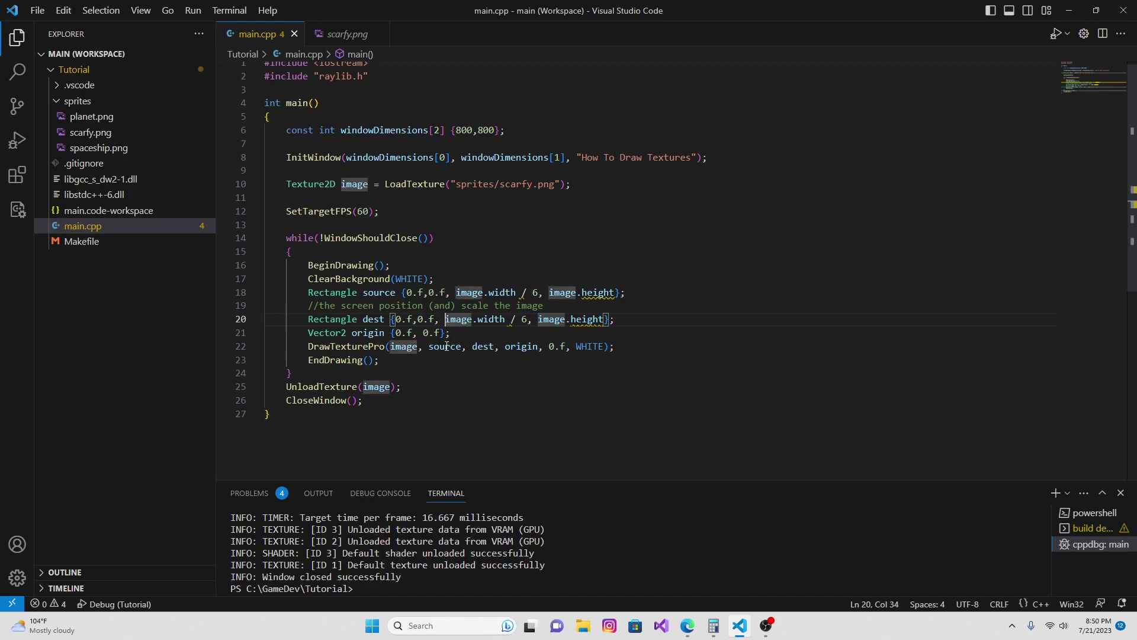
{"action": "type", "text": "5 *"}
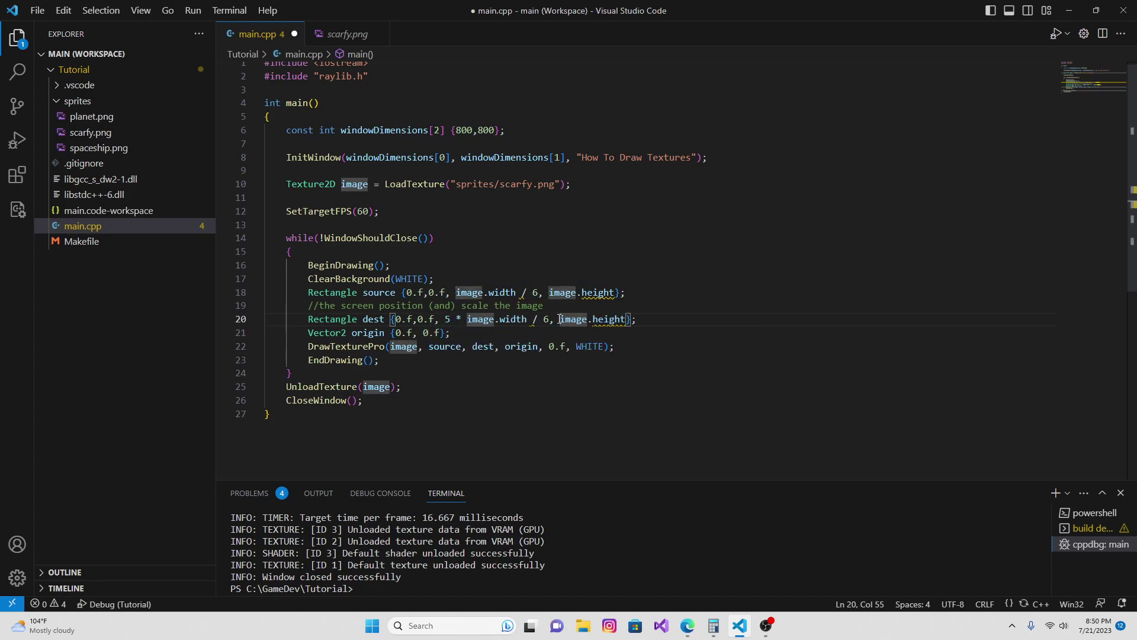
{"action": "key", "text": "ctrl+s"}
{"action": "left_click", "coordinate": [193, 10]}
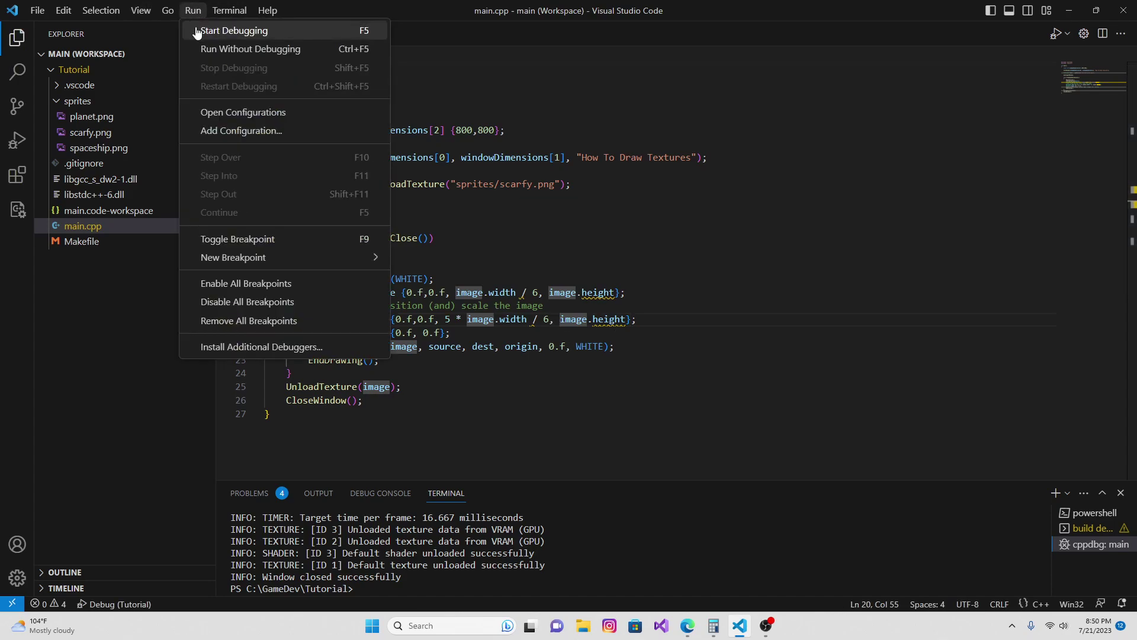
{"action": "left_click", "coordinate": [233, 30]}
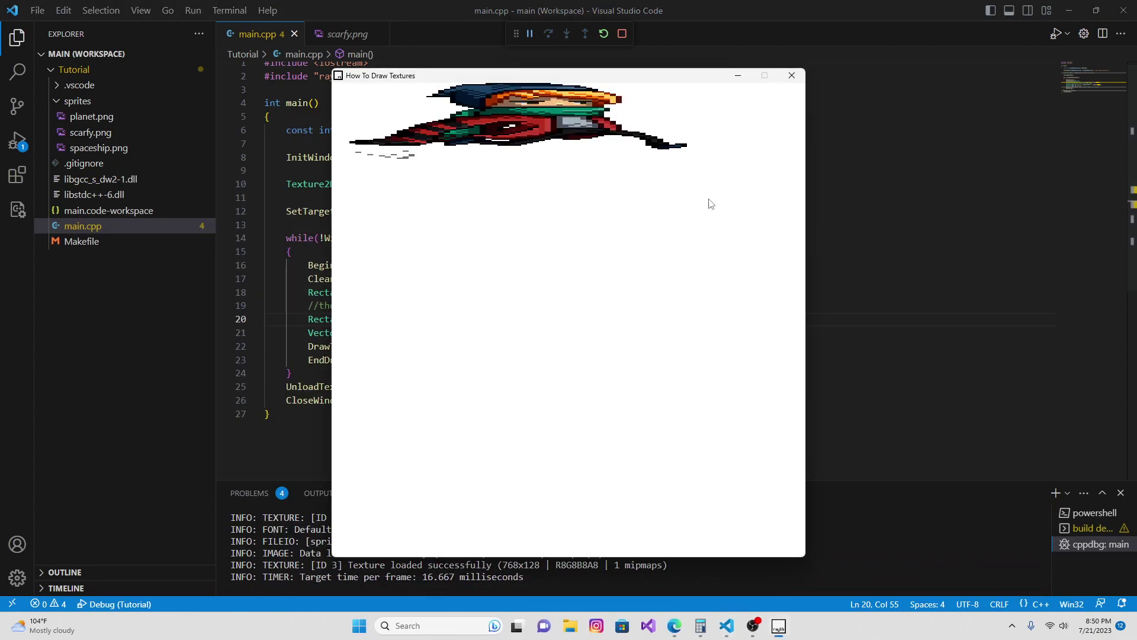
{"action": "left_click", "coordinate": [797, 73]}
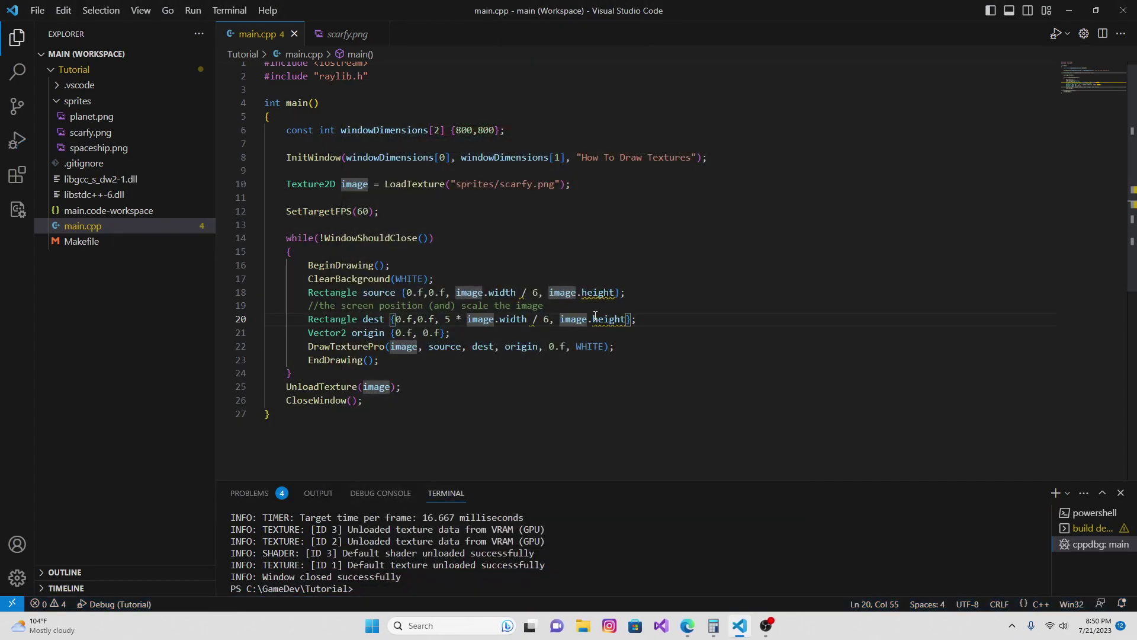
{"action": "type", "text": "5 *"}
Save and rerun to view the five-times-larger scarfy, then close its window.
{"action": "key", "text": "ctrl+s"}
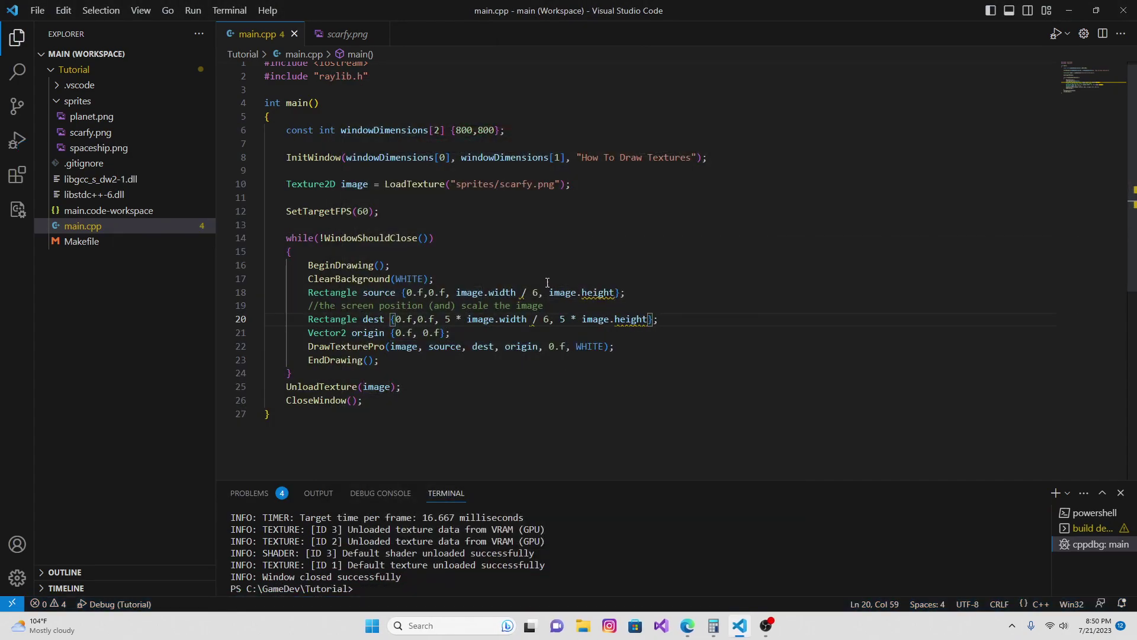
{"action": "left_click", "coordinate": [193, 10]}
{"action": "left_click", "coordinate": [217, 28]}
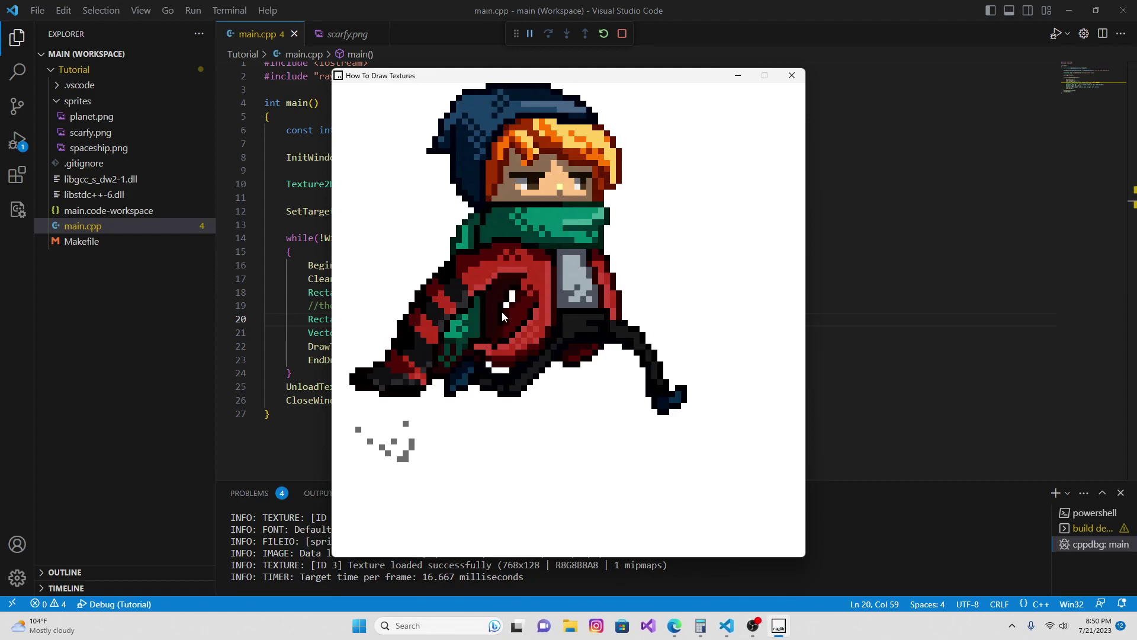
{"action": "left_click", "coordinate": [792, 75]}
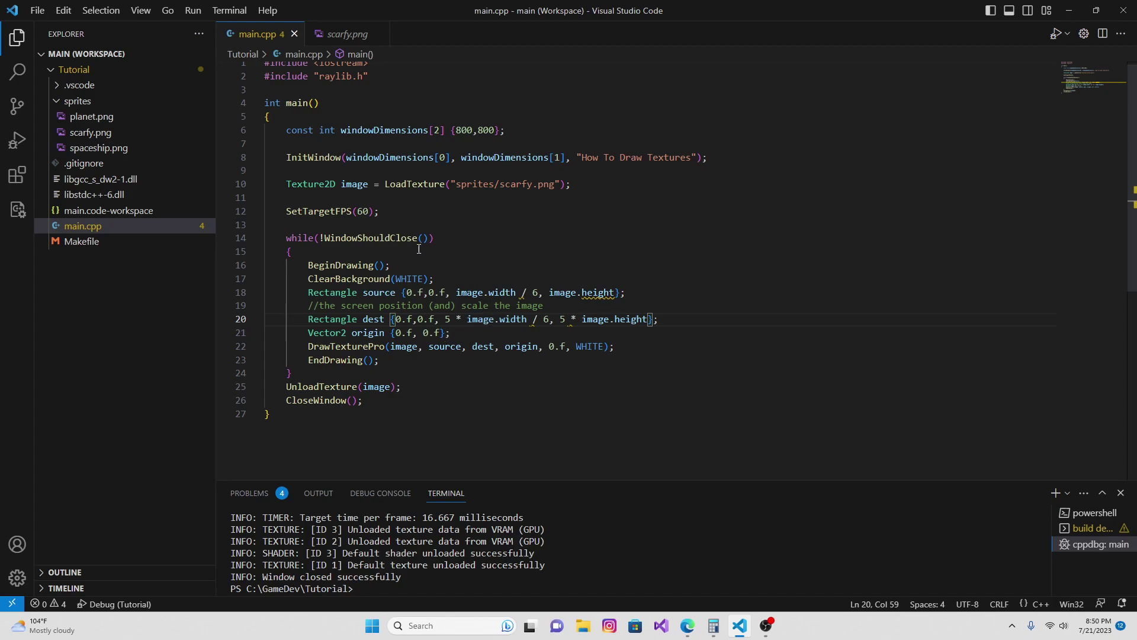
Declare int frame{}, float runningTime{} and const float updateTime{1.f/16.f}, then save.
{"action": "left_click", "coordinate": [592, 184]}
{"action": "key", "text": "Return"}
{"action": "key", "text": "Return"}
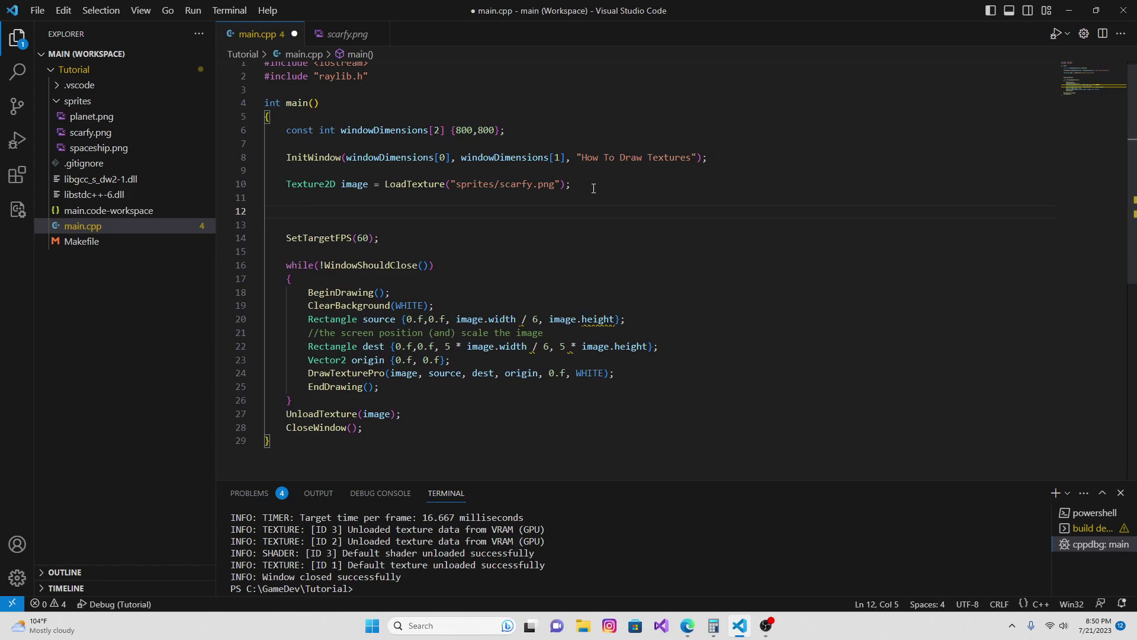
{"action": "type", "text": "int "}
{"action": "type", "text": "fra"}
{"action": "type", "text": "me("}
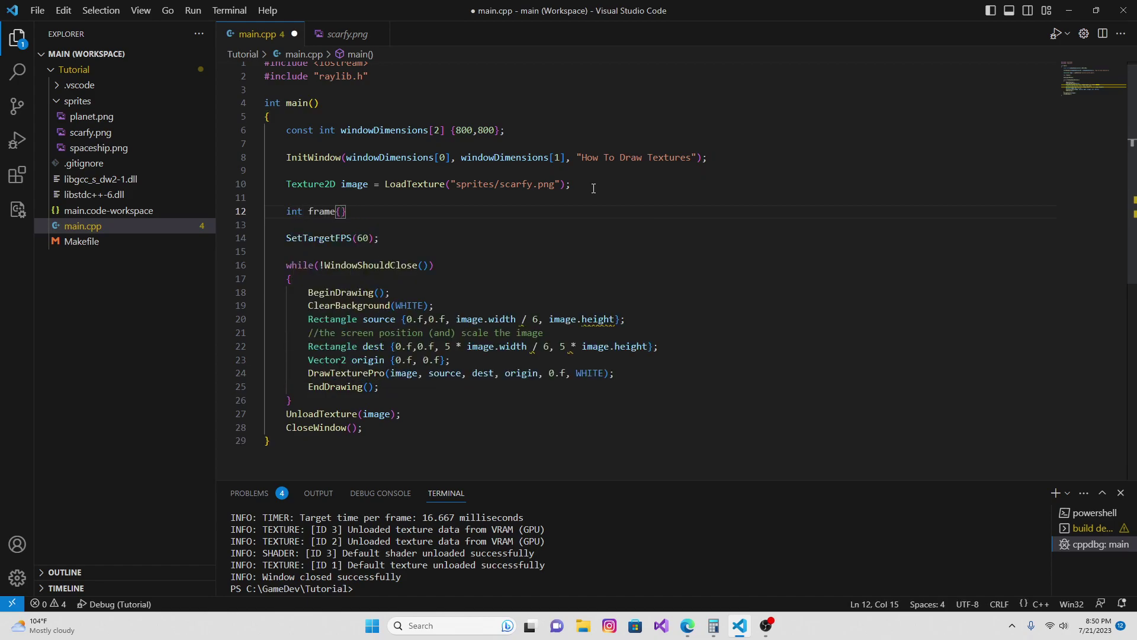
{"action": "key", "text": "BackSpace"}
{"action": "type", "text": "{};"}
{"action": "key", "text": "Return"}
{"action": "type", "text": "float "}
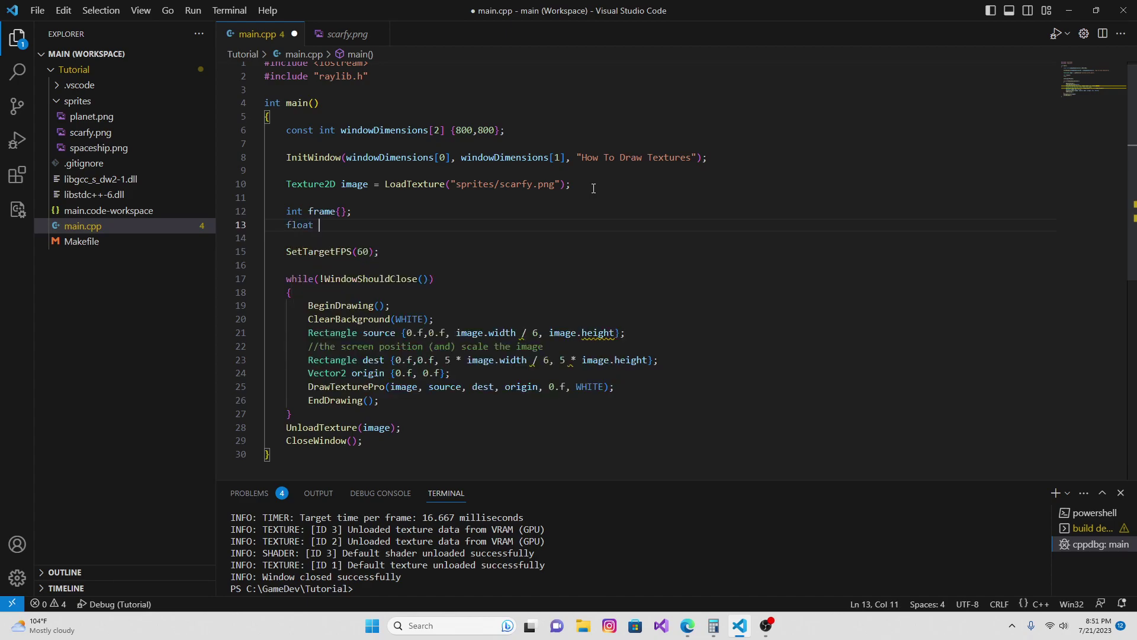
{"action": "type", "text": "runningTime"}
{"action": "type", "text": "{};"}
{"action": "key", "text": "Return"}
{"action": "type", "text": "con"}
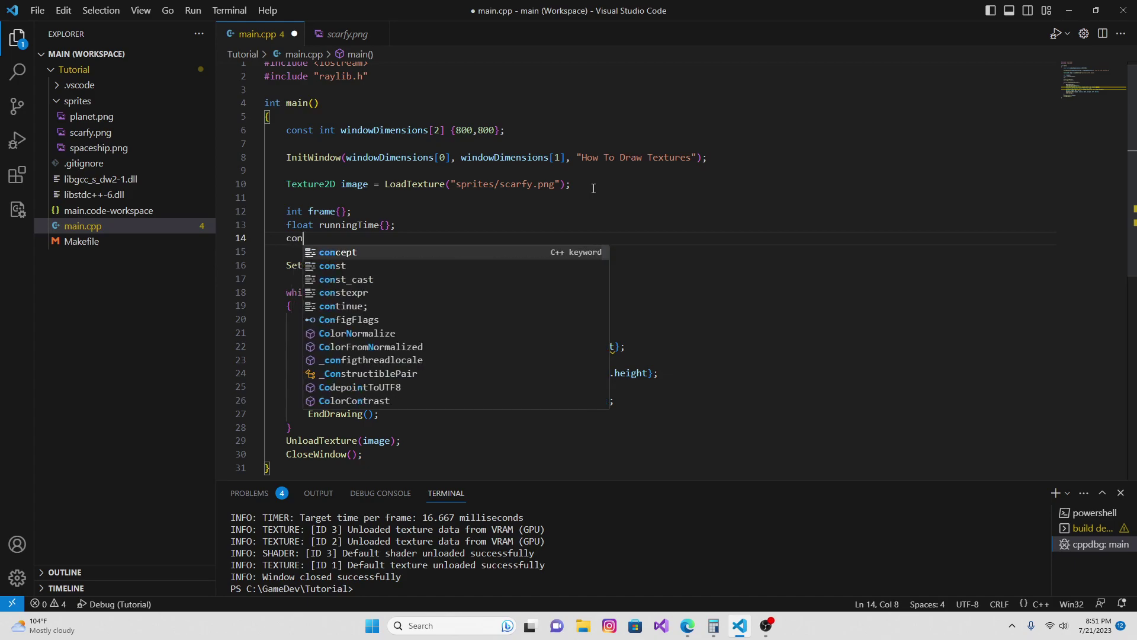
{"action": "type", "text": "st update"}
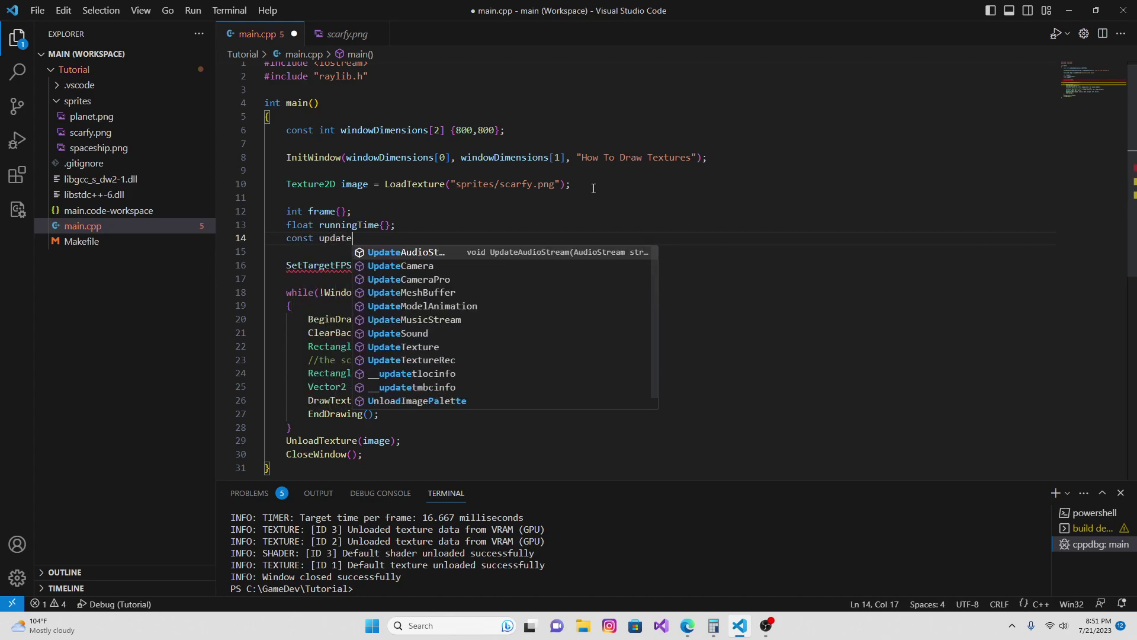
{"action": "key", "text": "BackSpace"}
{"action": "key", "text": "BackSpace"}
{"action": "key", "text": "BackSpace"}
{"action": "key", "text": "BackSpace"}
{"action": "key", "text": "BackSpace"}
{"action": "key", "text": "BackSpace"}
{"action": "type", "text": "float "}
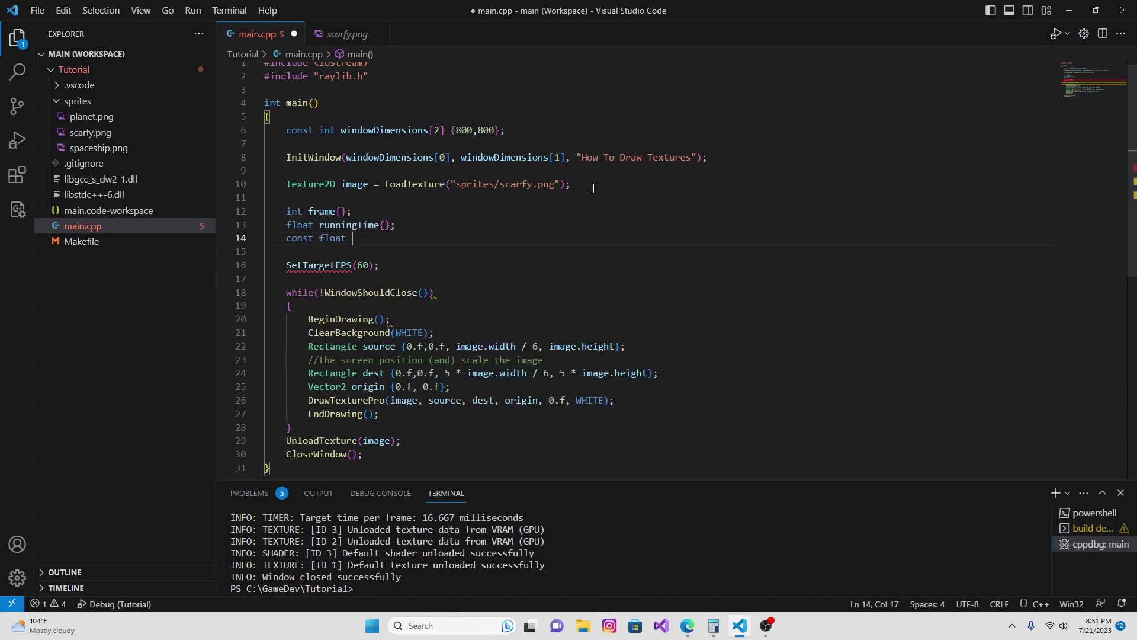
{"action": "type", "text": "updateTui"}
{"action": "type", "text": "{1."}
{"action": "type", "text": "f"}
{"action": "type", "text": "/"}
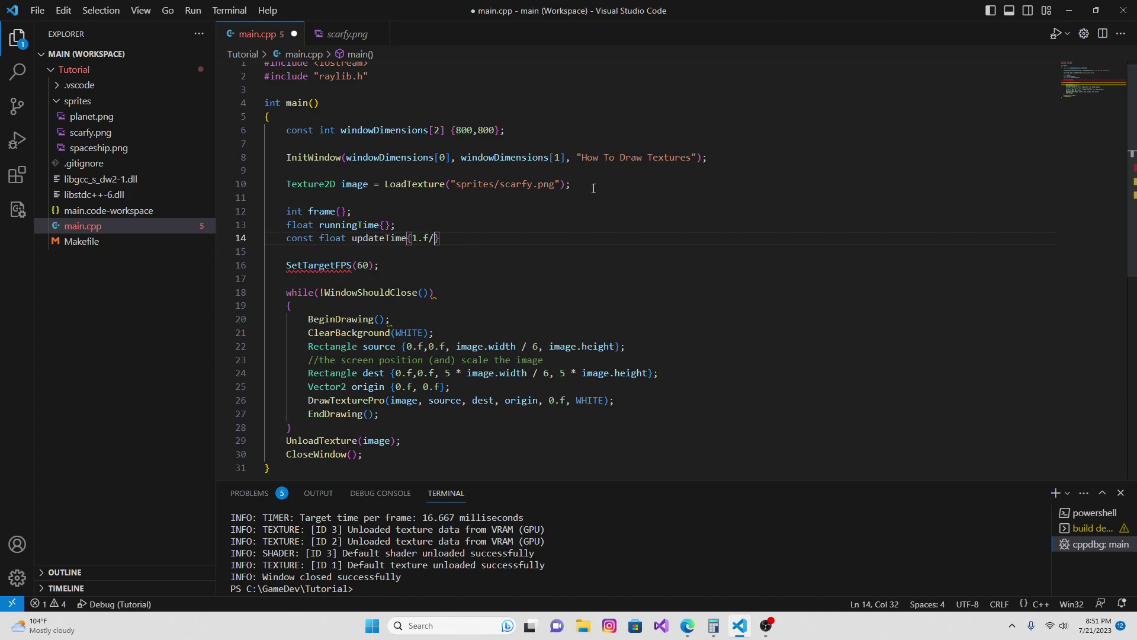
{"action": "type", "text": "16.f"}
{"action": "type", "text": ";"}
{"action": "key", "text": "ctrl+s"}
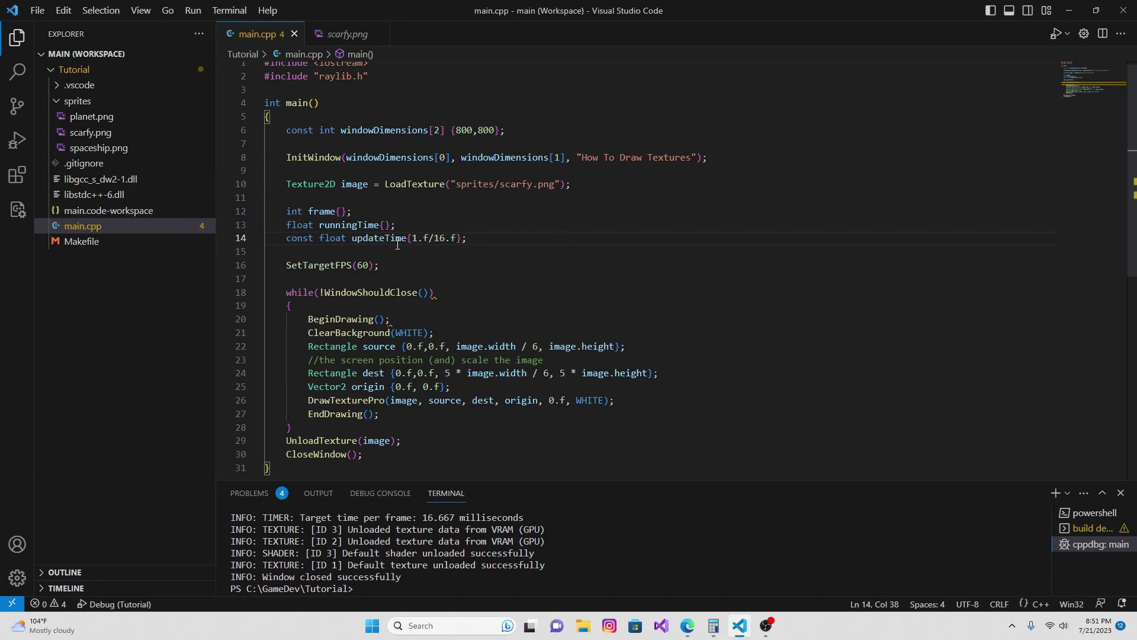
Review the 1.f/16.f update interval and move into the draw loop body.
{"action": "left_click_drag", "start_coordinate": [418, 238], "coordinate": [464, 239]}
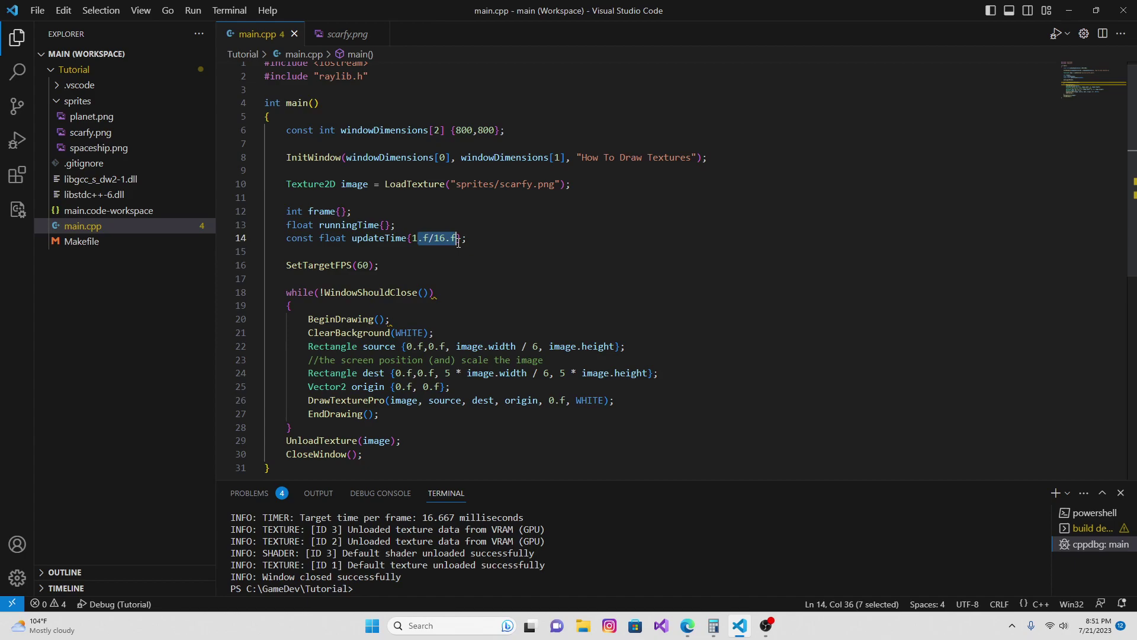
{"action": "left_click", "coordinate": [471, 240]}
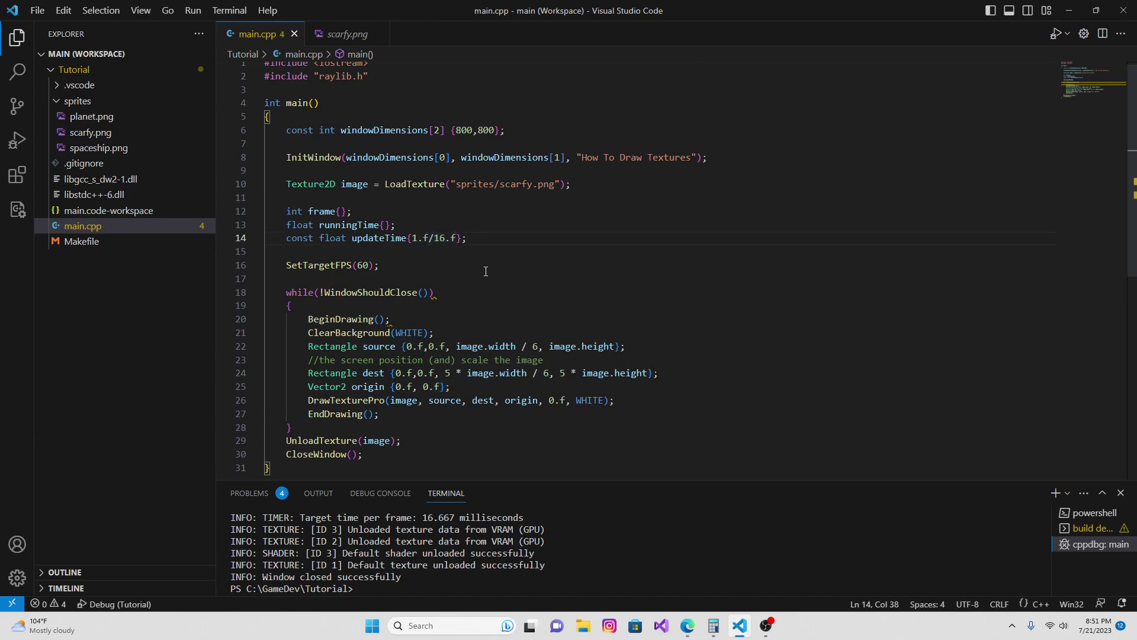
{"action": "left_click", "coordinate": [459, 389]}
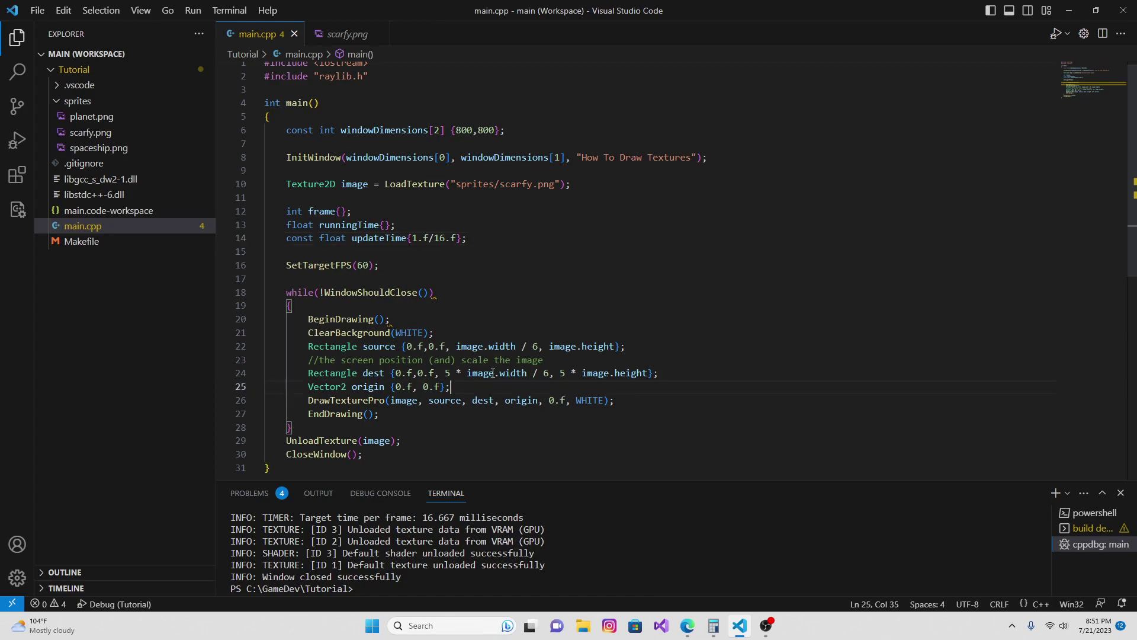
{"action": "left_click", "coordinate": [508, 336]}
Add a dT delta-time line from GetFrameTime() above BeginDrawing and save.
{"action": "left_click", "coordinate": [376, 307]}
{"action": "key", "text": "Return"}
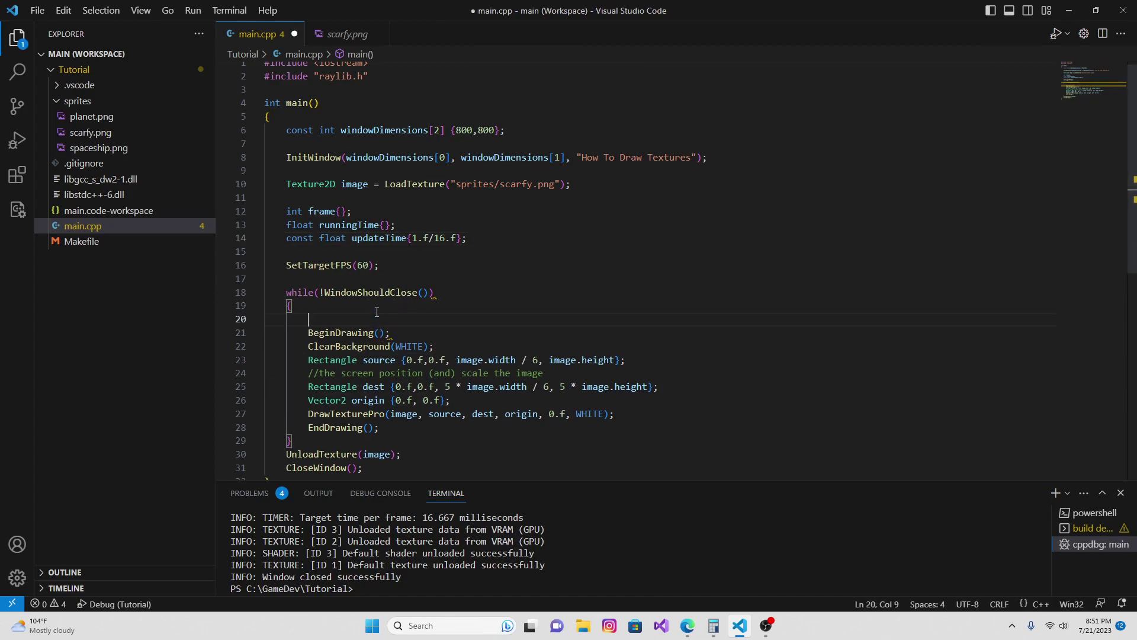
{"action": "type", "text": "float D"}
{"action": "type", "text": "T =G"}
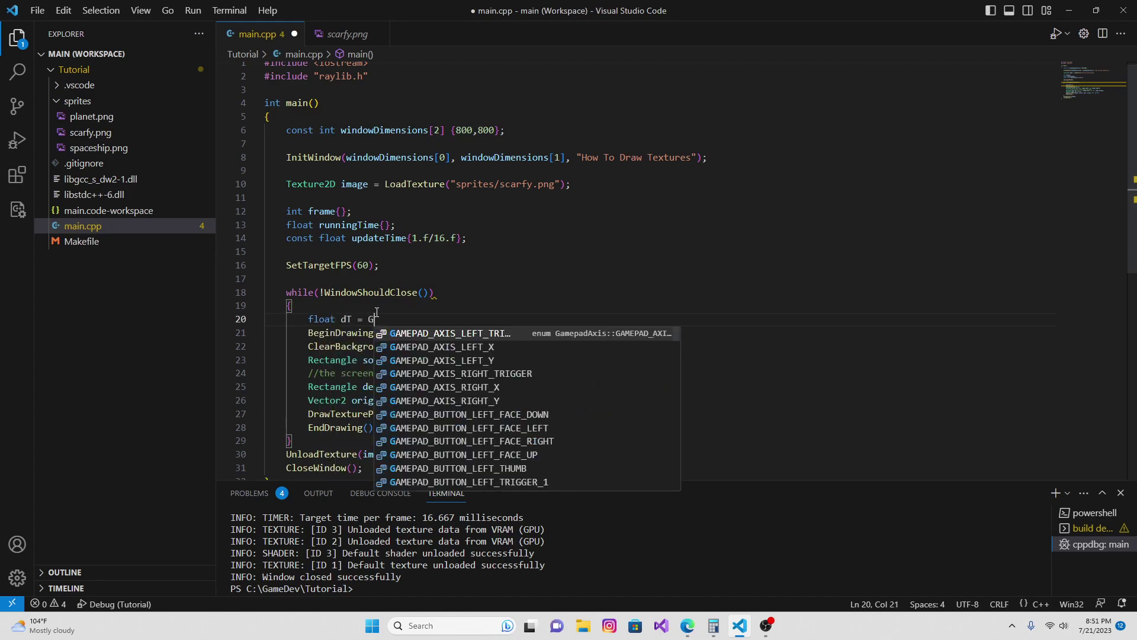
{"action": "type", "text": "etFrameT"}
{"action": "key", "text": "Tab"}
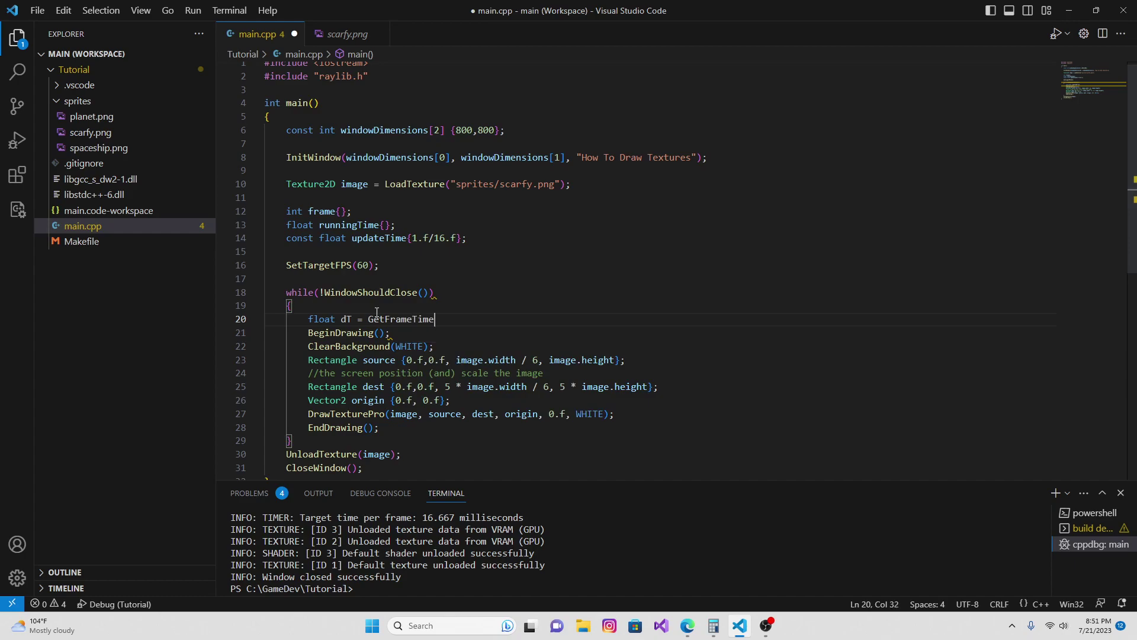
{"action": "type", "text": "();"}
{"action": "key", "text": "ctrl+s"}
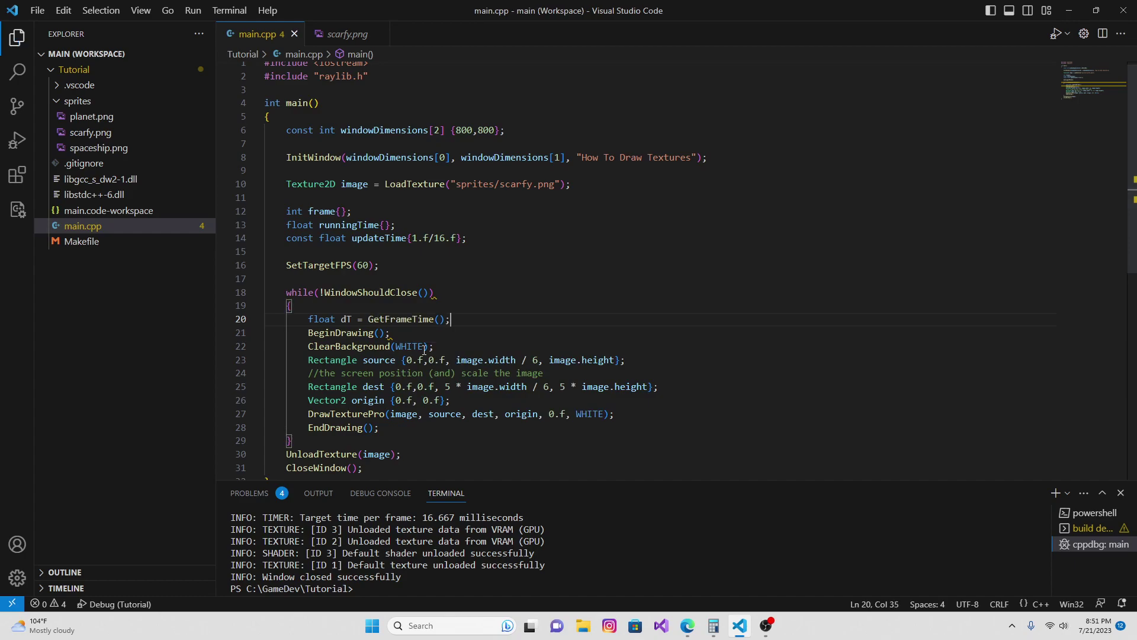
Add runningTime += dT after ClearBackground and save.
{"action": "left_click", "coordinate": [443, 347]}
{"action": "key", "text": "Return"}
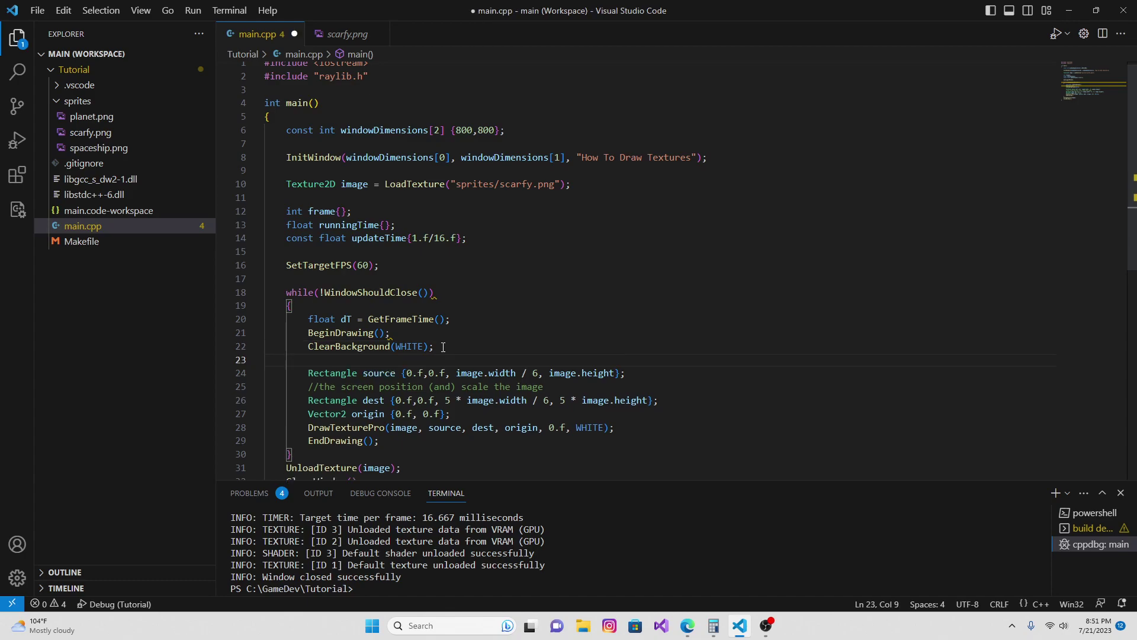
{"action": "type", "text": "runningTime += "}
{"action": "type", "text": "d"}
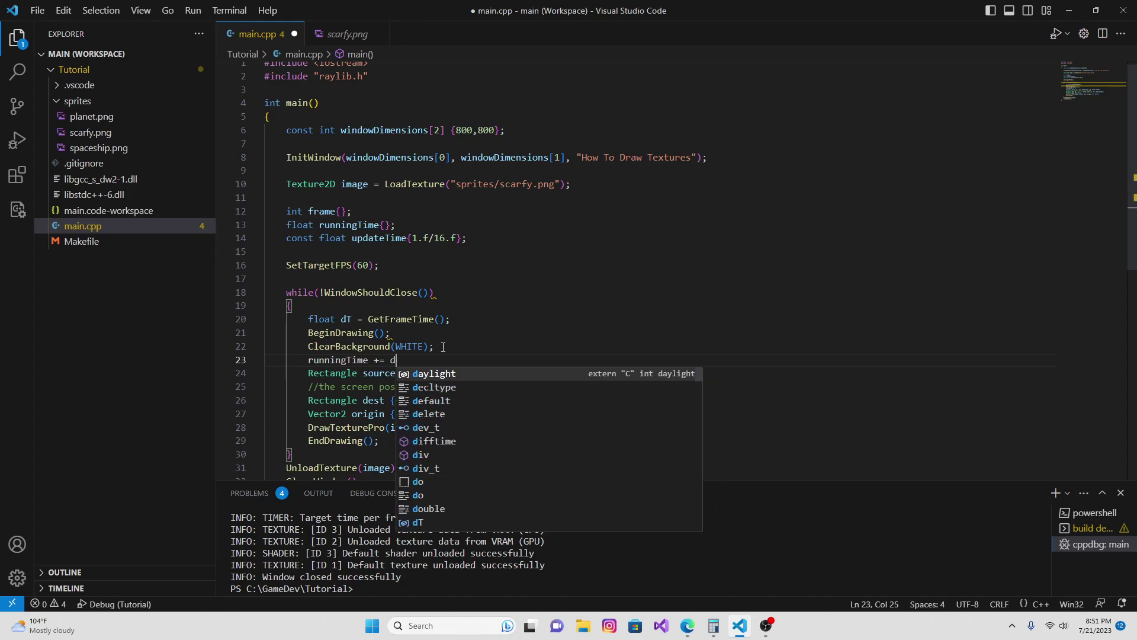
{"action": "type", "text": "T;"}
{"action": "key", "text": "ctrl+s"}
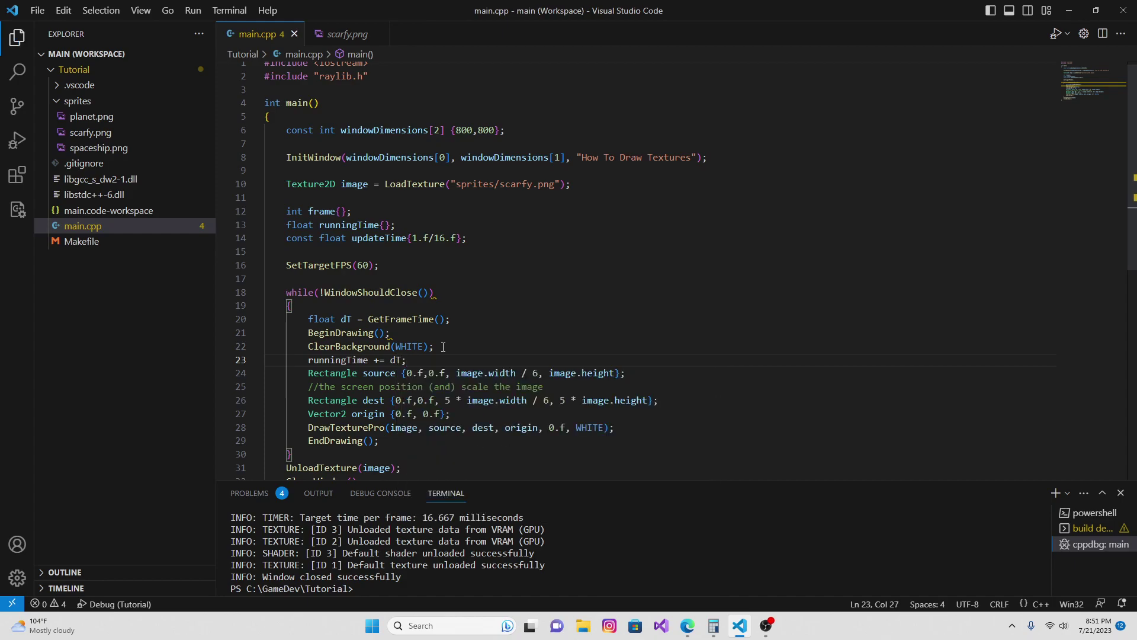
Write the if(runningTime >= updateTime) block with empty braces.
{"action": "key", "text": "Return"}
{"action": "type", "text": "if(ru"}
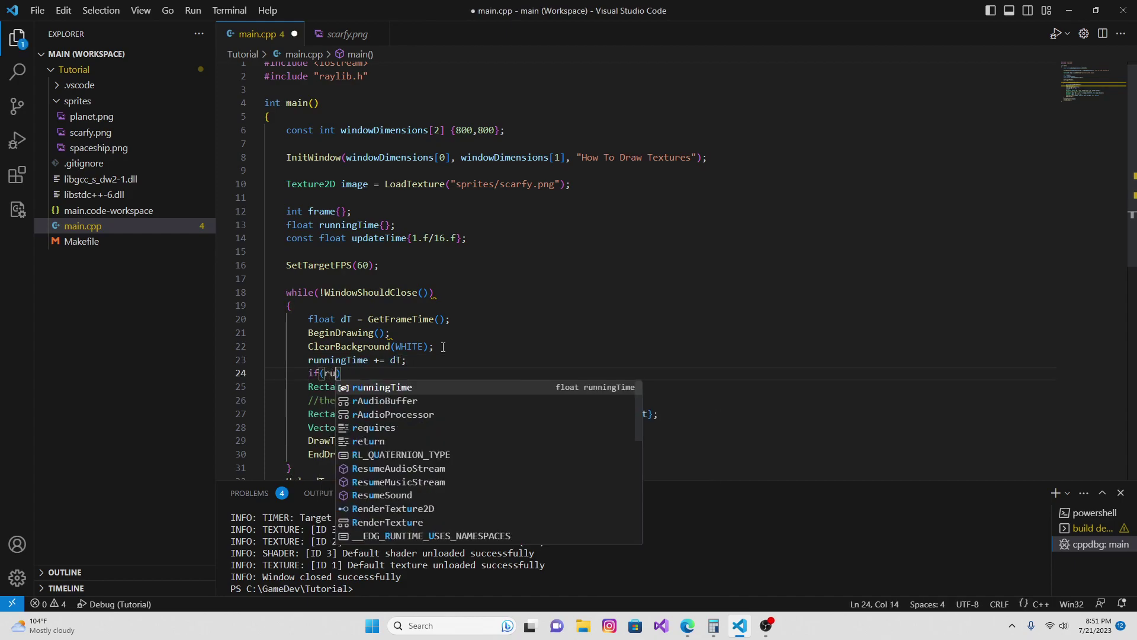
{"action": "key", "text": "Tab"}
{"action": "type", "text": ">= uy"}
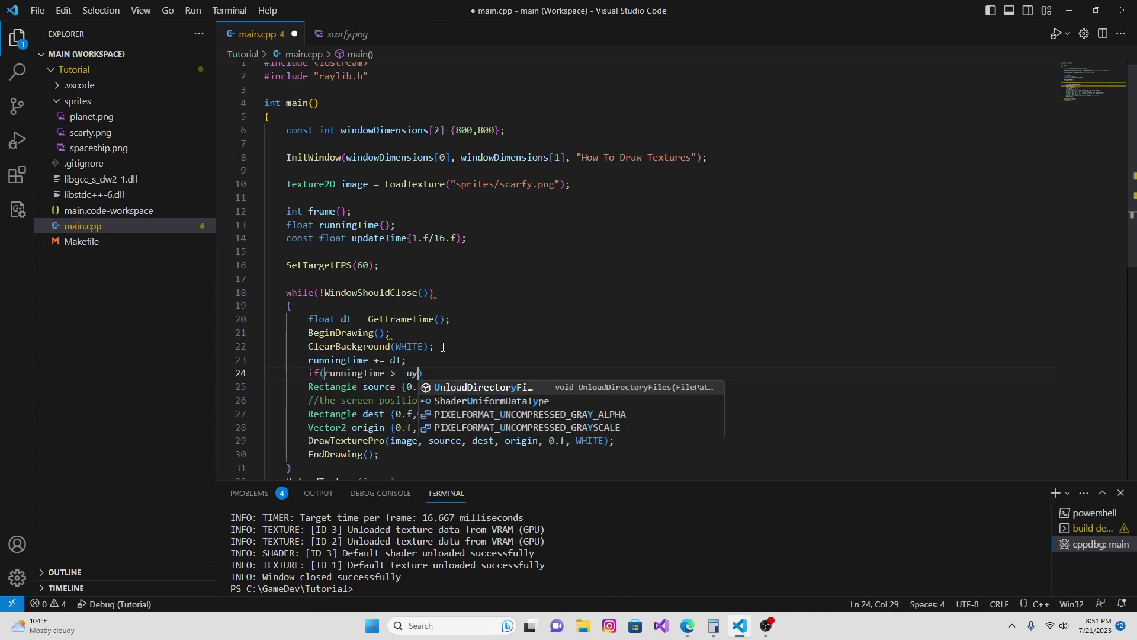
{"action": "key", "text": "BackSpace"}
{"action": "key", "text": "BackSpace"}
{"action": "key", "text": "BackSpace"}
{"action": "key", "text": "BackSpace"}
{"action": "key", "text": "BackSpace"}
{"action": "type", "text": "pdat"}
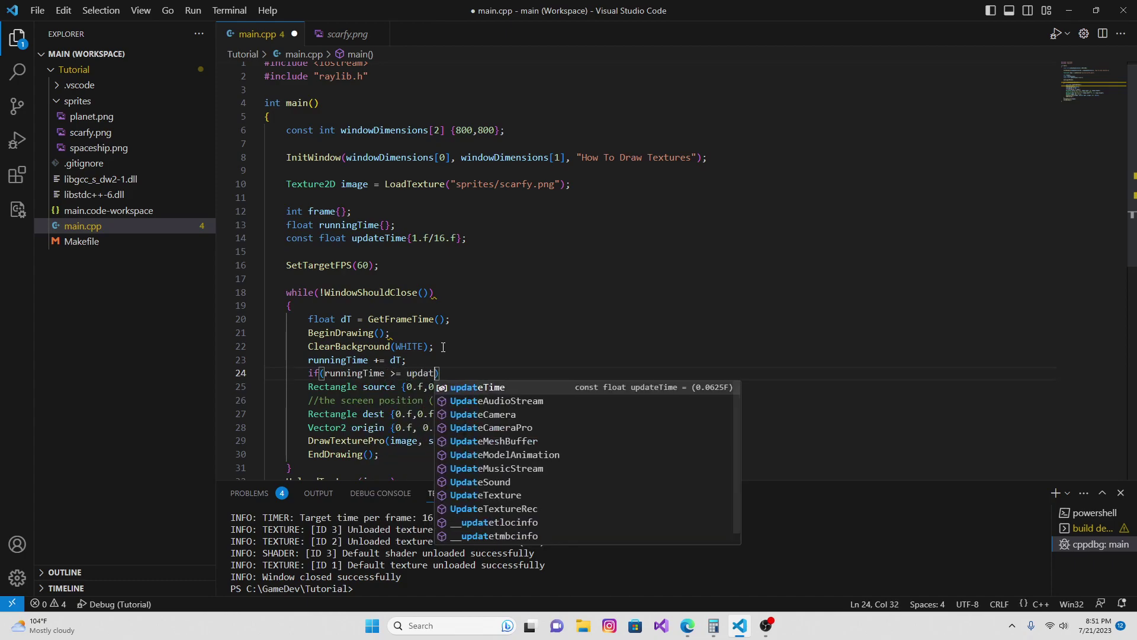
{"action": "key", "text": "Tab"}
Add runningTime = 0.f, frame++, and if(frame > 6) { frame = 0; }, then save.
{"action": "key", "text": "Return"}
{"action": "type", "text": "{"}
{"action": "key", "text": "Return"}
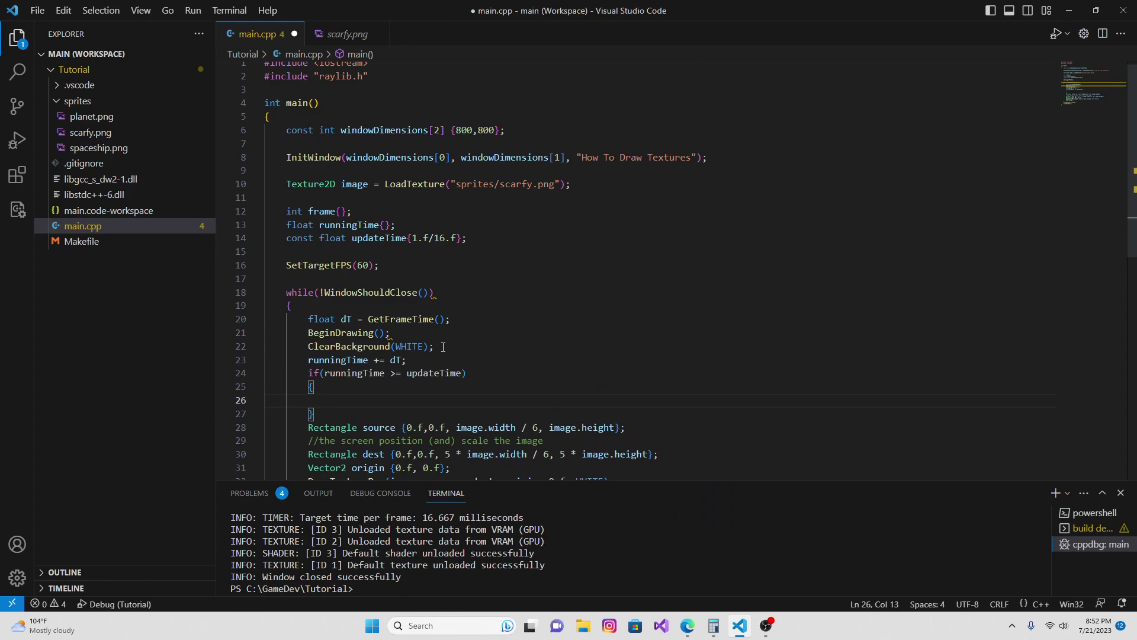
{"action": "type", "text": "run"}
{"action": "key", "text": "Tab"}
{"action": "type", "text": "="}
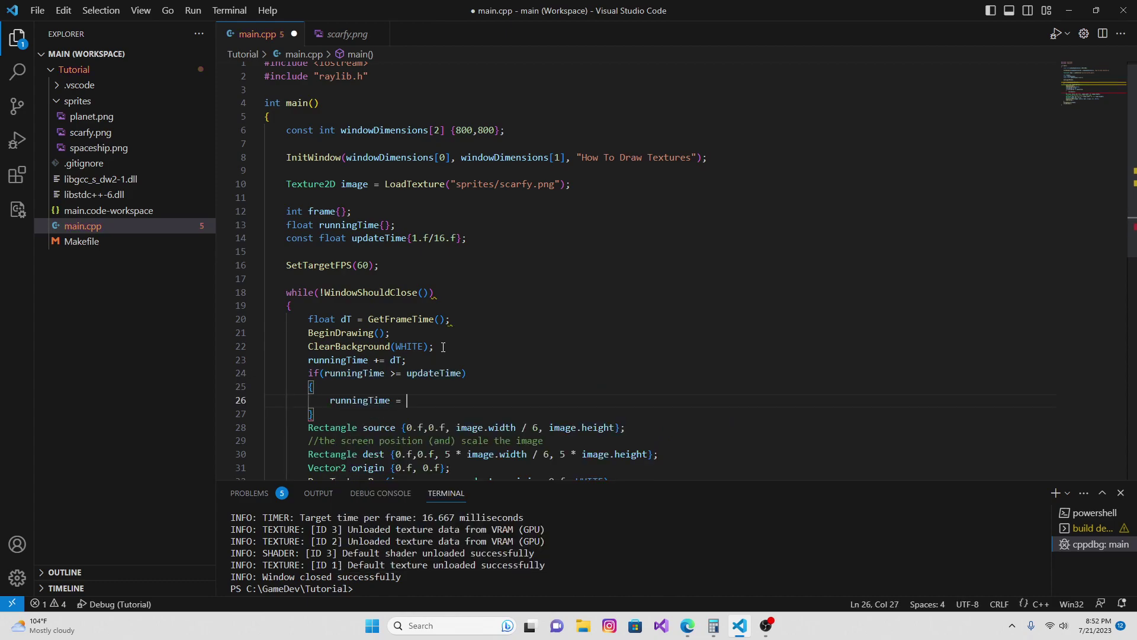
{"action": "type", "text": " 0.f"}
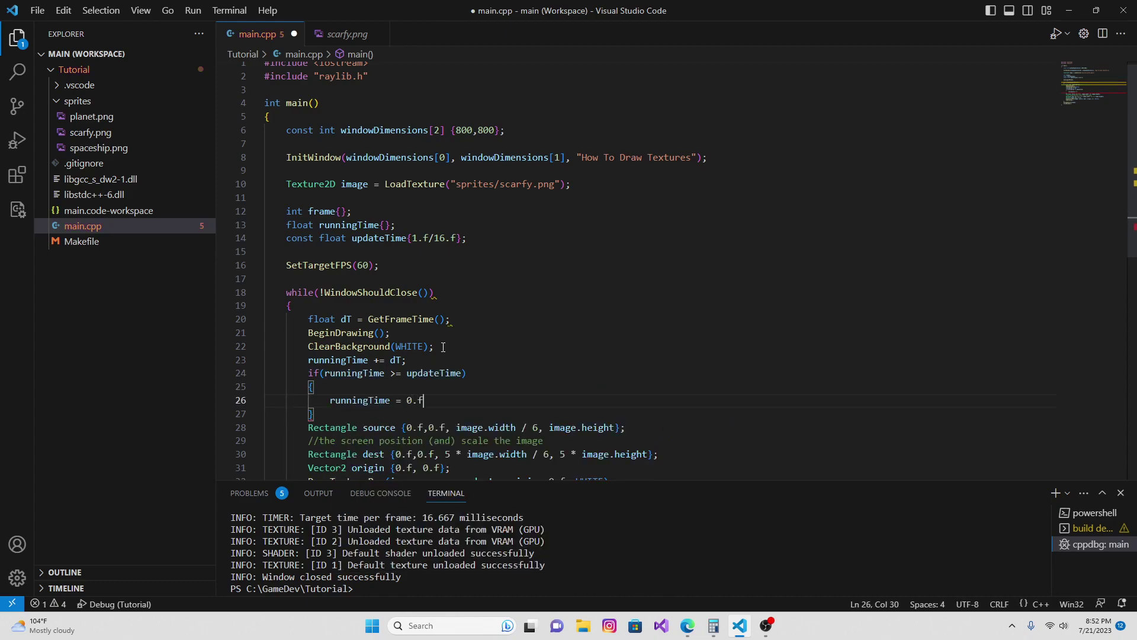
{"action": "type", "text": ";"}
{"action": "key", "text": "Return"}
{"action": "type", "text": "fr"}
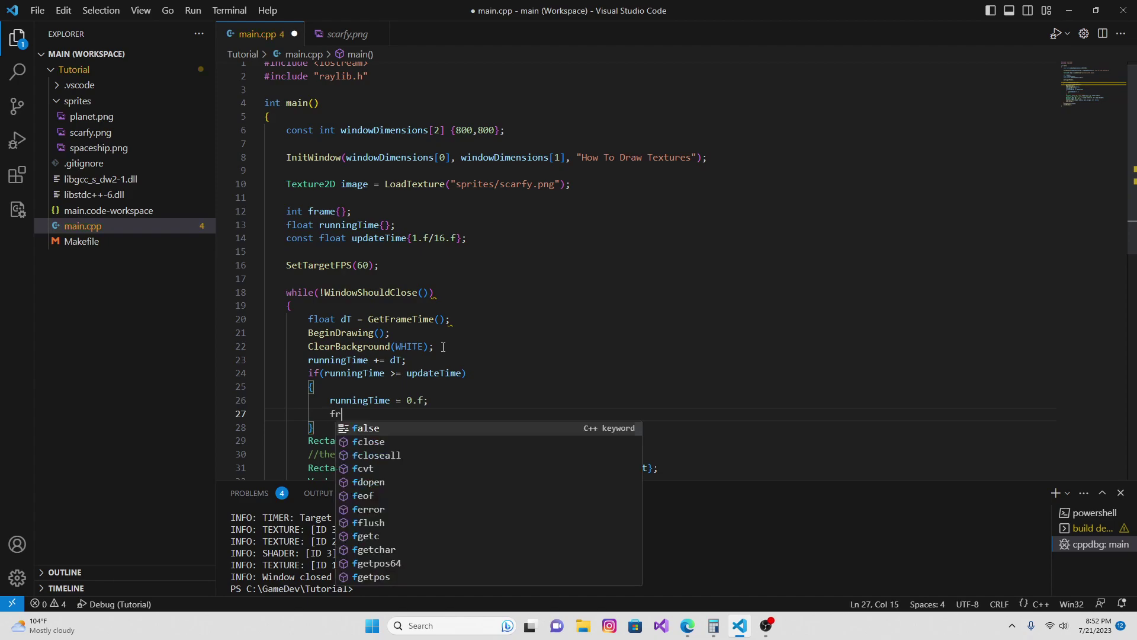
{"action": "type", "text": "ame++;"}
{"action": "key", "text": "Return"}
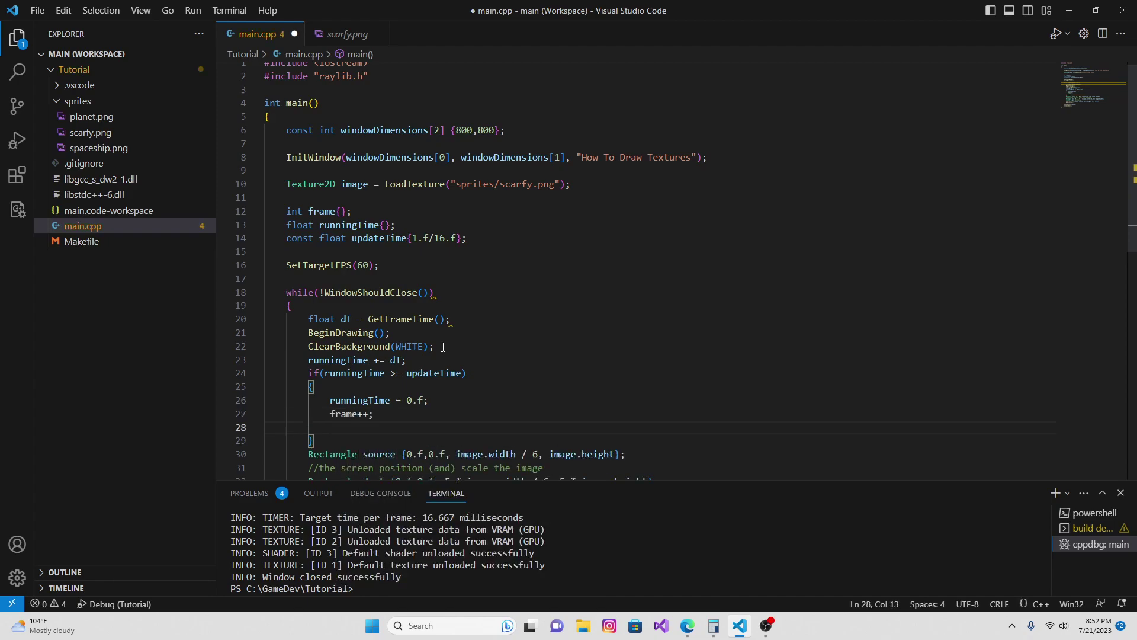
{"action": "type", "text": "if(frame "}
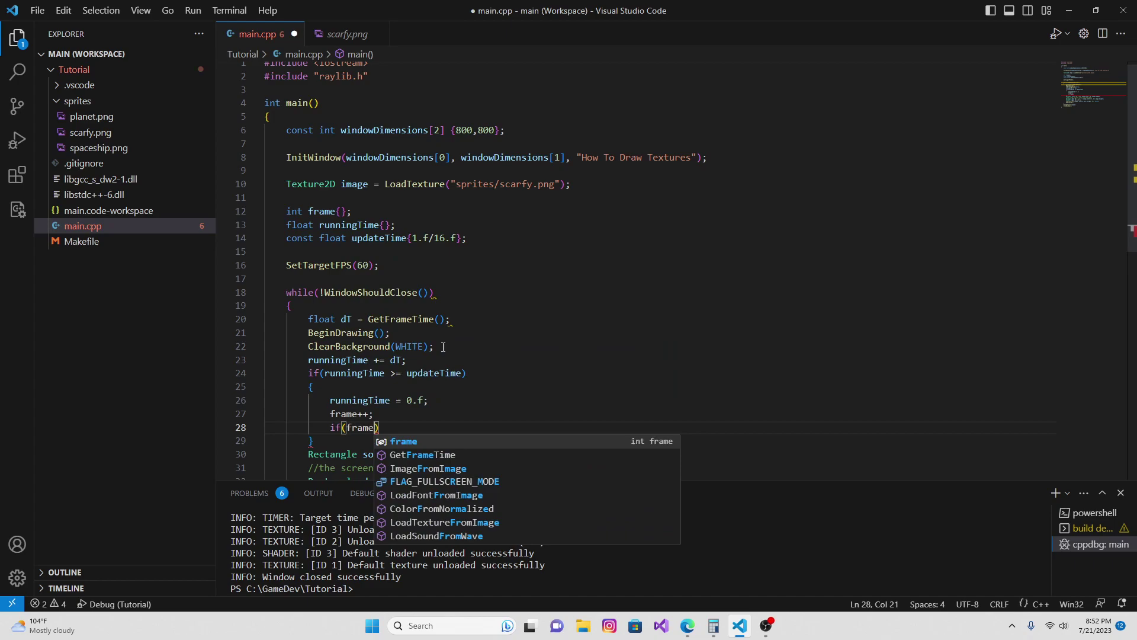
{"action": "type", "text": "> 6"}
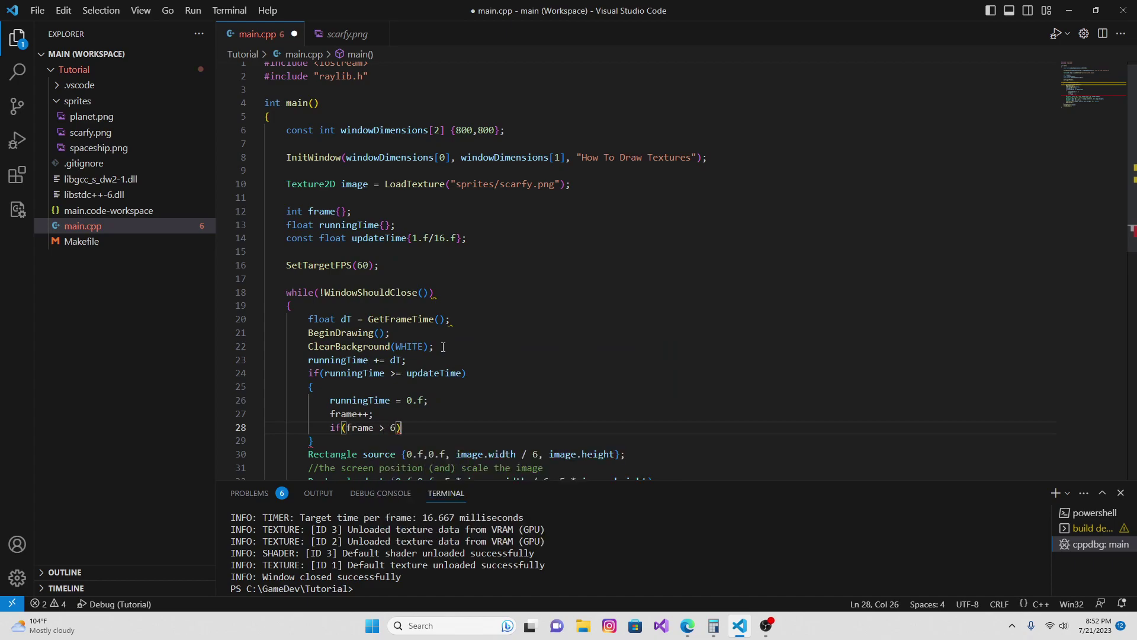
{"action": "key", "text": "Return"}
{"action": "type", "text": "{"}
{"action": "key", "text": "Return"}
{"action": "type", "text": "frame"}
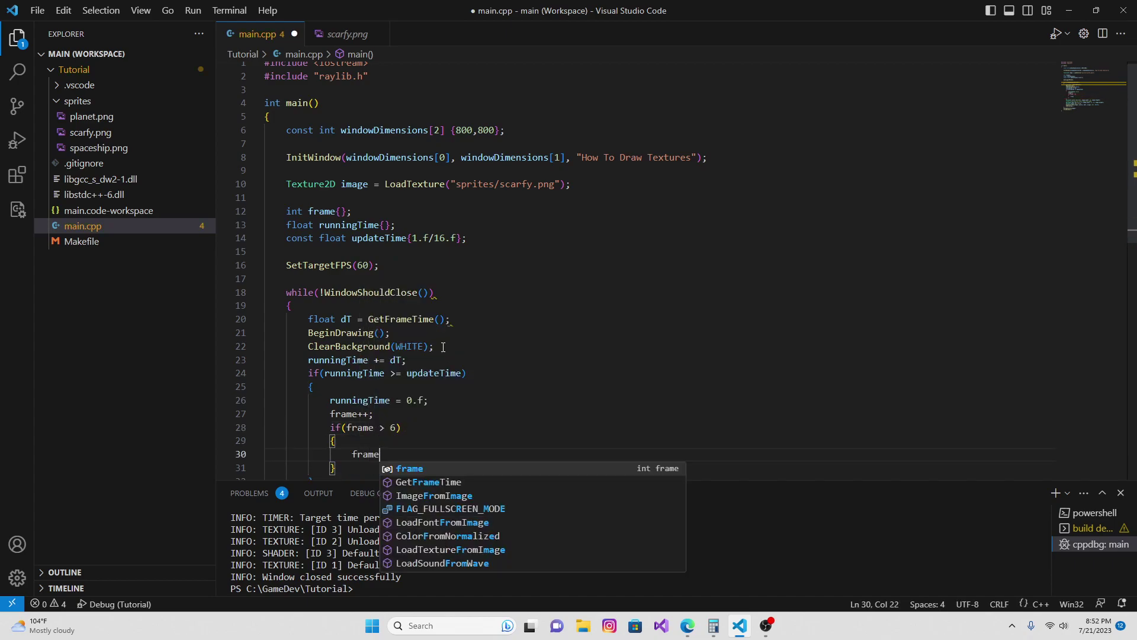
{"action": "type", "text": " = 0;"}
{"action": "key", "text": "ctrl+s"}
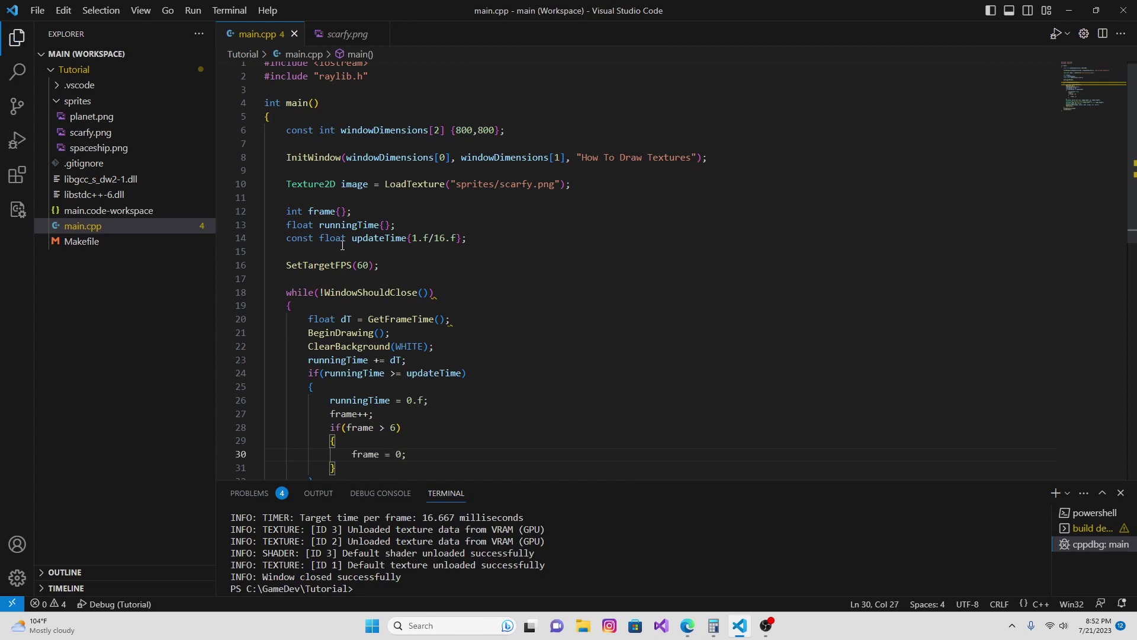
{"action": "scroll", "coordinate": [343, 245], "scroll_direction": "down", "scroll_amount": 5}
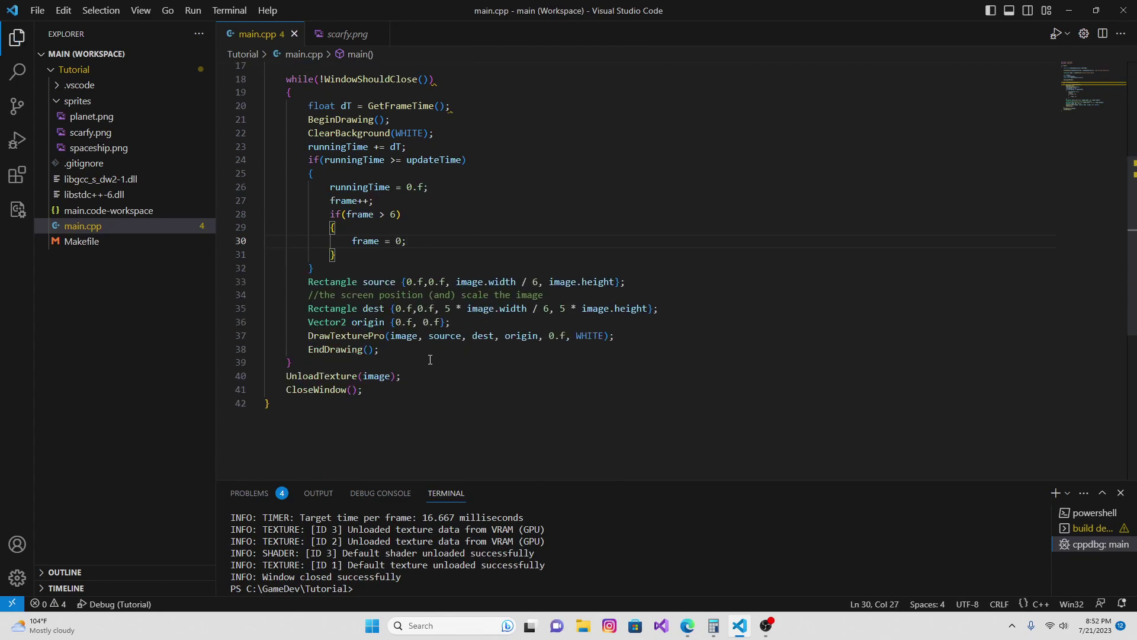
{"action": "scroll", "coordinate": [430, 359], "scroll_direction": "up", "scroll_amount": 1}
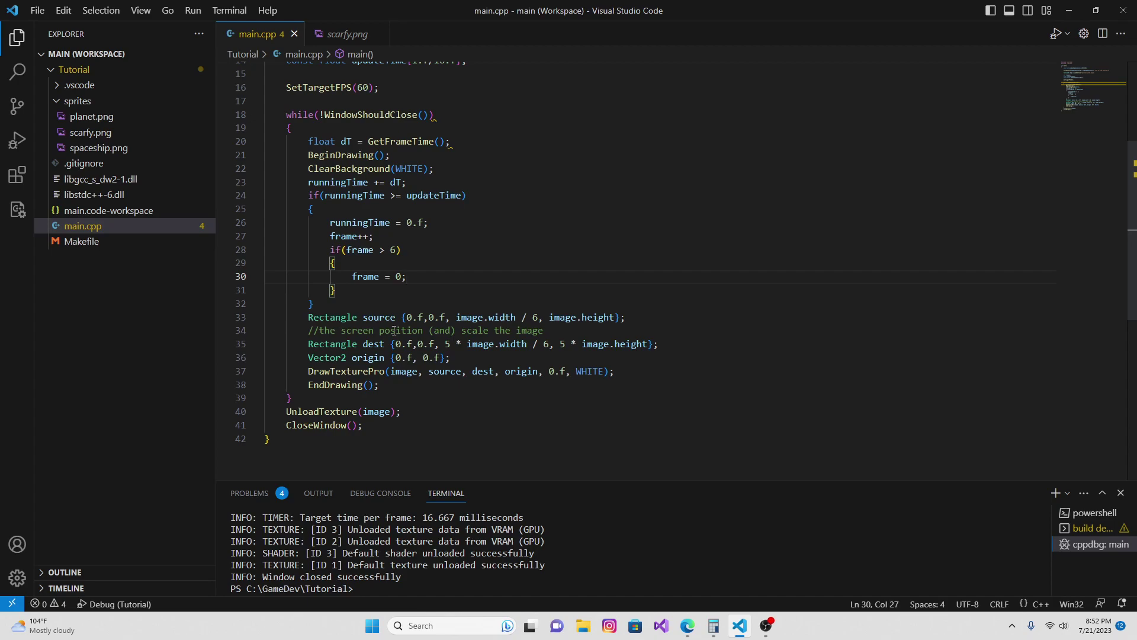
Replace the source rectangle's first 0.f with frame * image.width / 6 and save.
{"action": "left_click", "coordinate": [422, 318]}
{"action": "scroll", "coordinate": [426, 356], "scroll_direction": "up", "scroll_amount": 1}
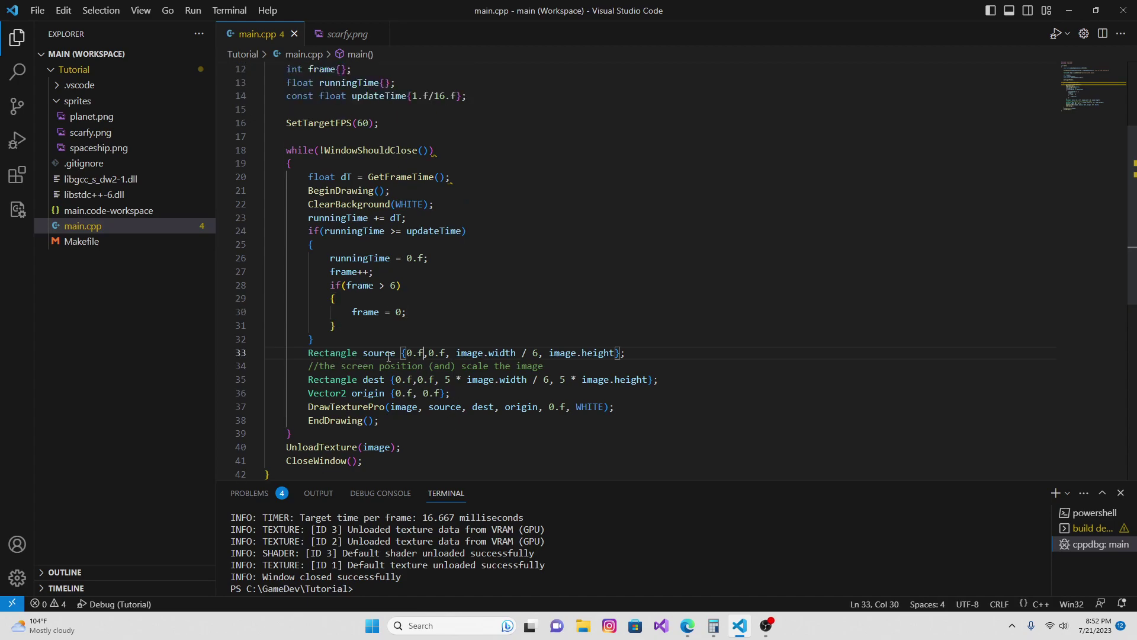
{"action": "key", "text": "BackSpace"}
{"action": "key", "text": "BackSpace"}
{"action": "key", "text": "BackSpace"}
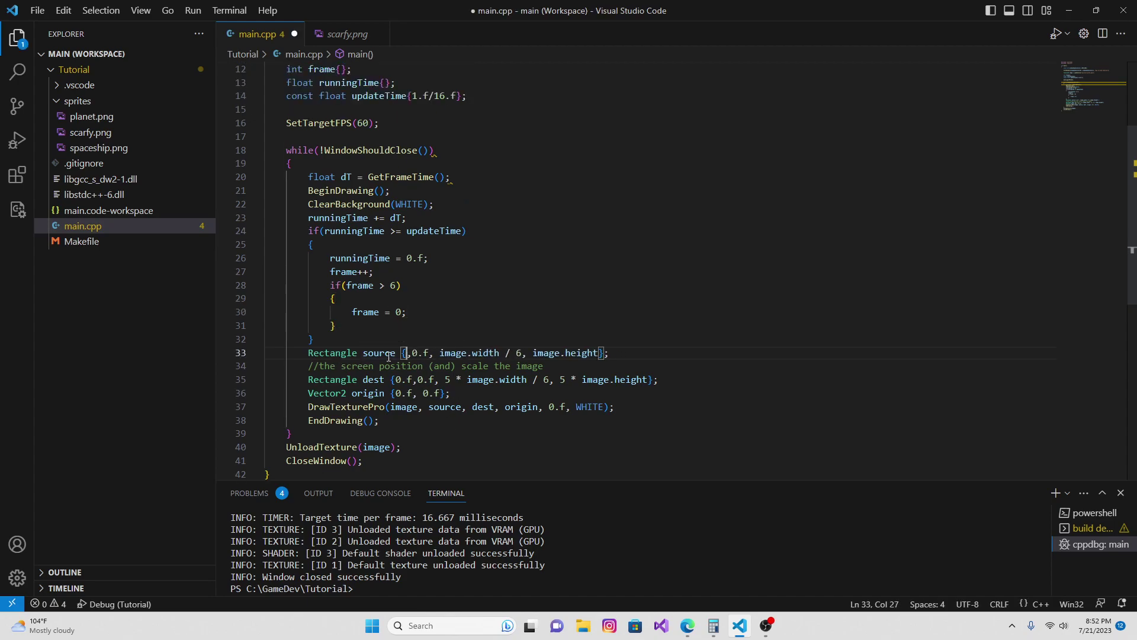
{"action": "type", "text": "frame *"}
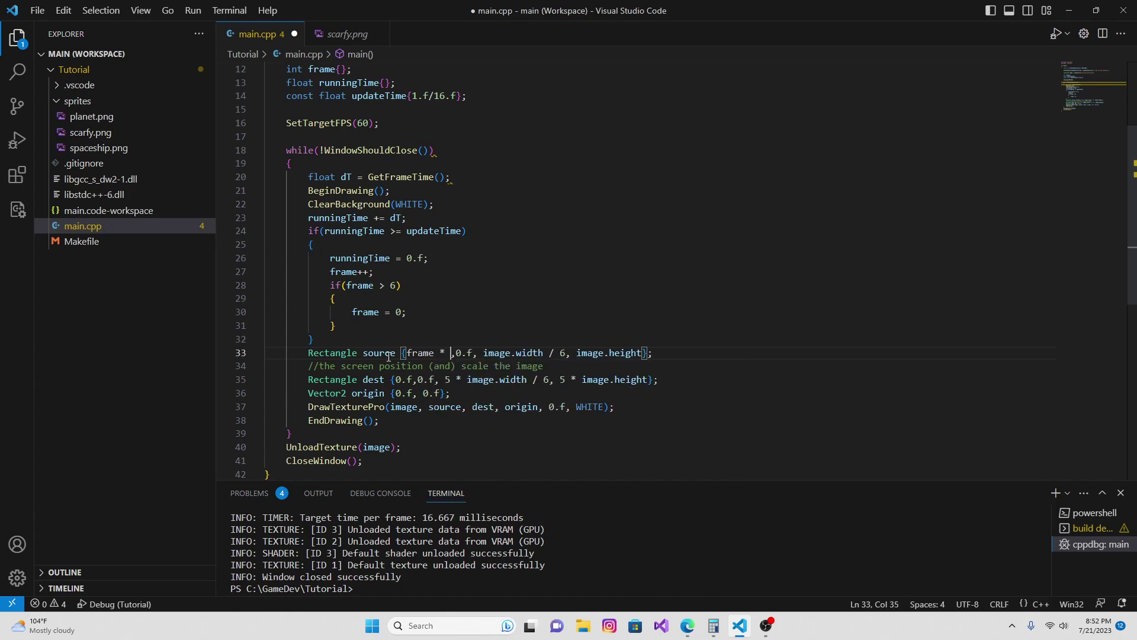
{"action": "type", "text": " windo"}
{"action": "key", "text": "BackSpace"}
{"action": "key", "text": "BackSpace"}
{"action": "key", "text": "BackSpace"}
{"action": "key", "text": "BackSpace"}
{"action": "key", "text": "BackSpace"}
{"action": "type", "text": "image.width"}
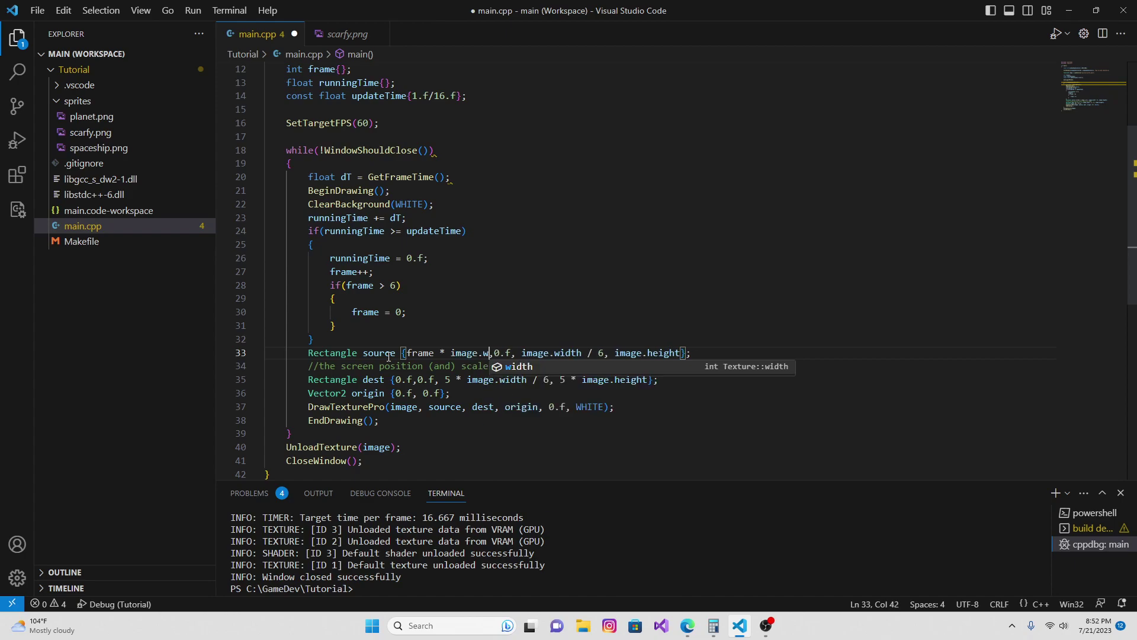
{"action": "type", "text": " / 6"}
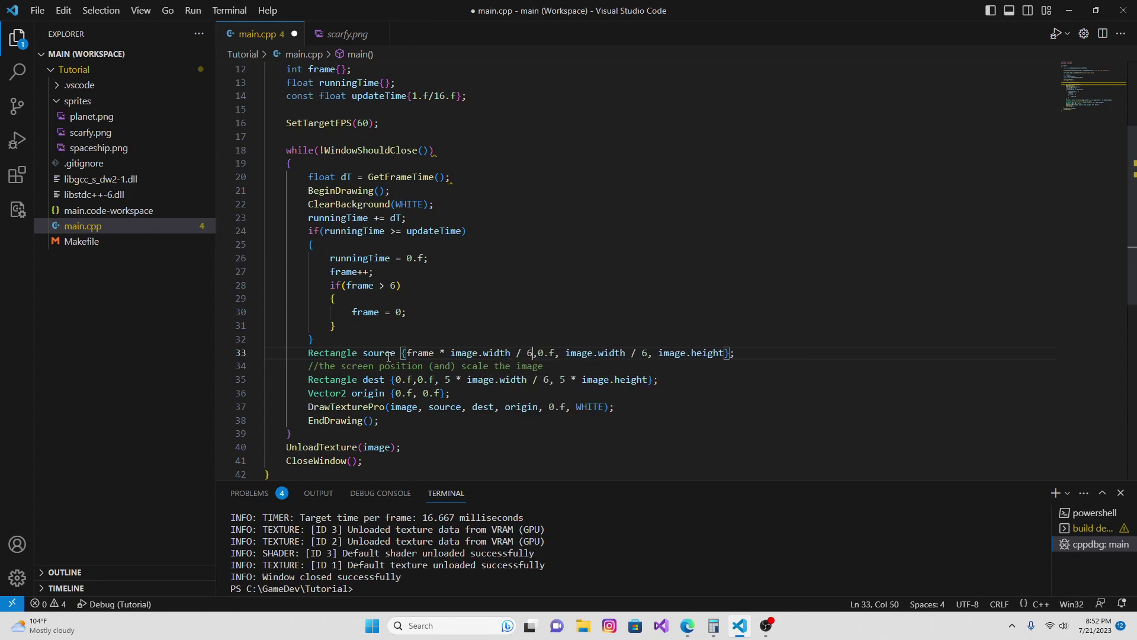
{"action": "key", "text": "ctrl+s"}
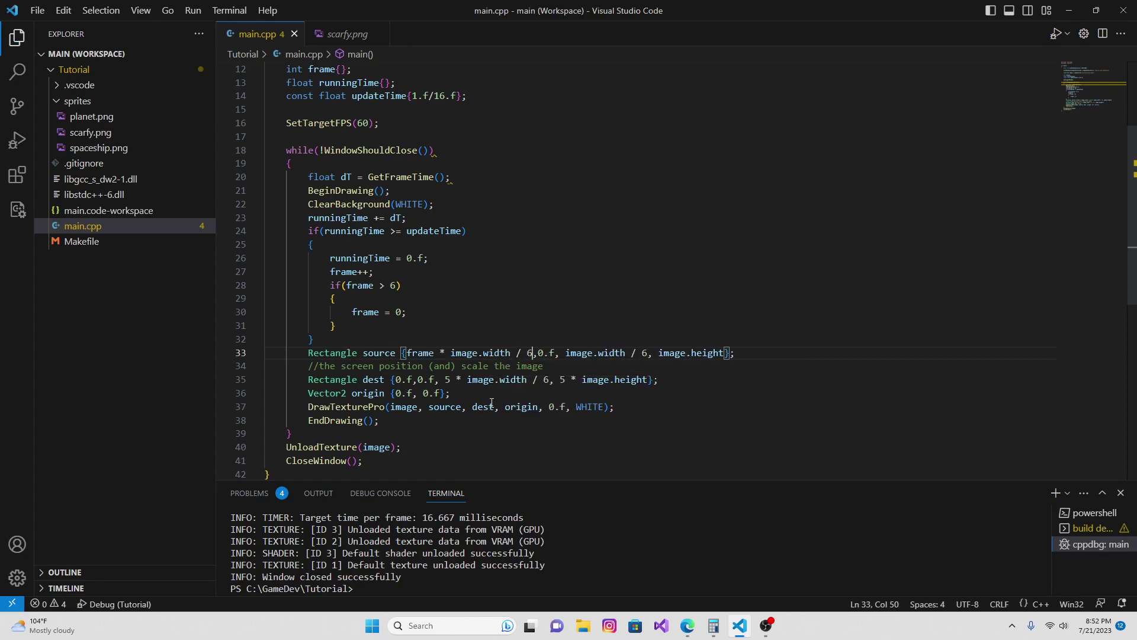
Run Start Debugging, watch scarfy animate, then close the game window.
{"action": "left_click", "coordinate": [194, 9]}
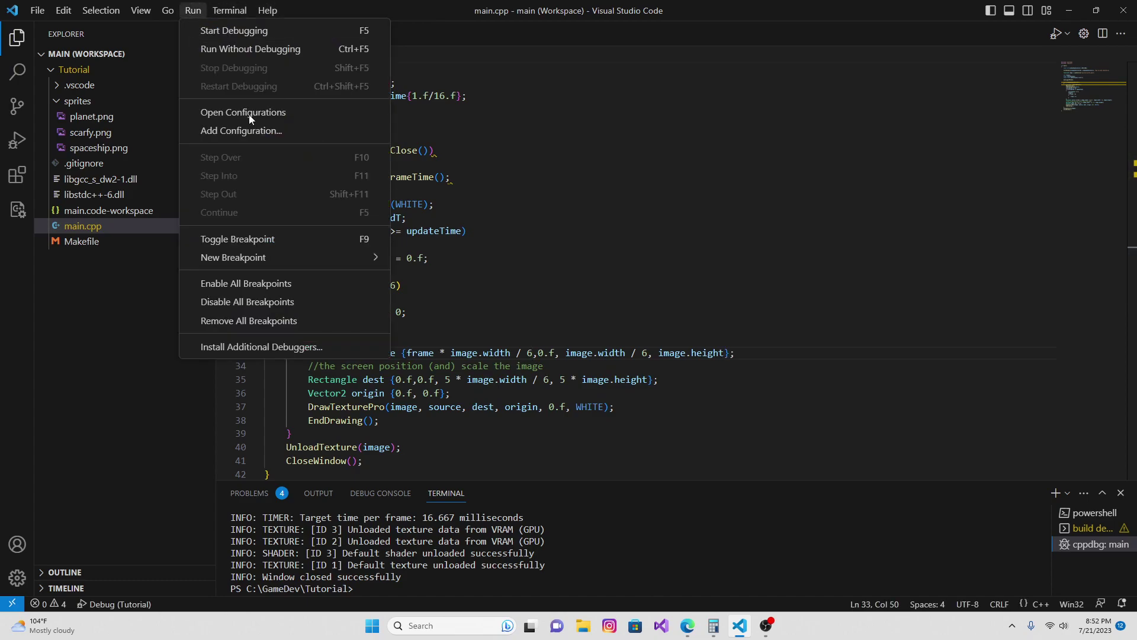
{"action": "left_click", "coordinate": [373, 365]}
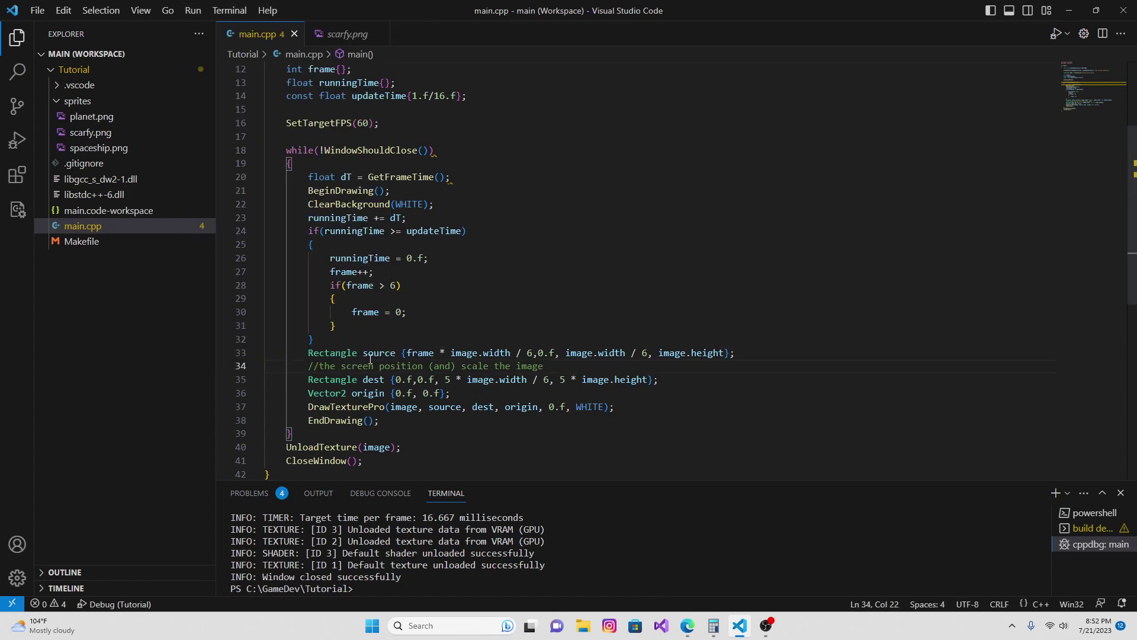
{"action": "left_click", "coordinate": [193, 10]}
{"action": "left_click", "coordinate": [213, 29]}
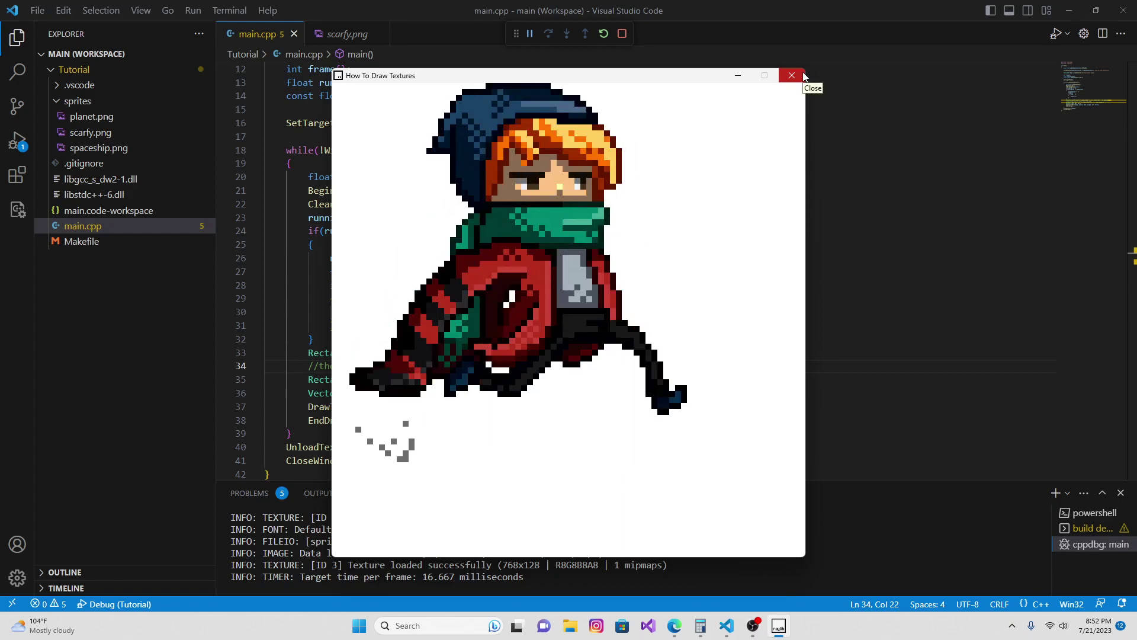
{"action": "left_click", "coordinate": [801, 76]}
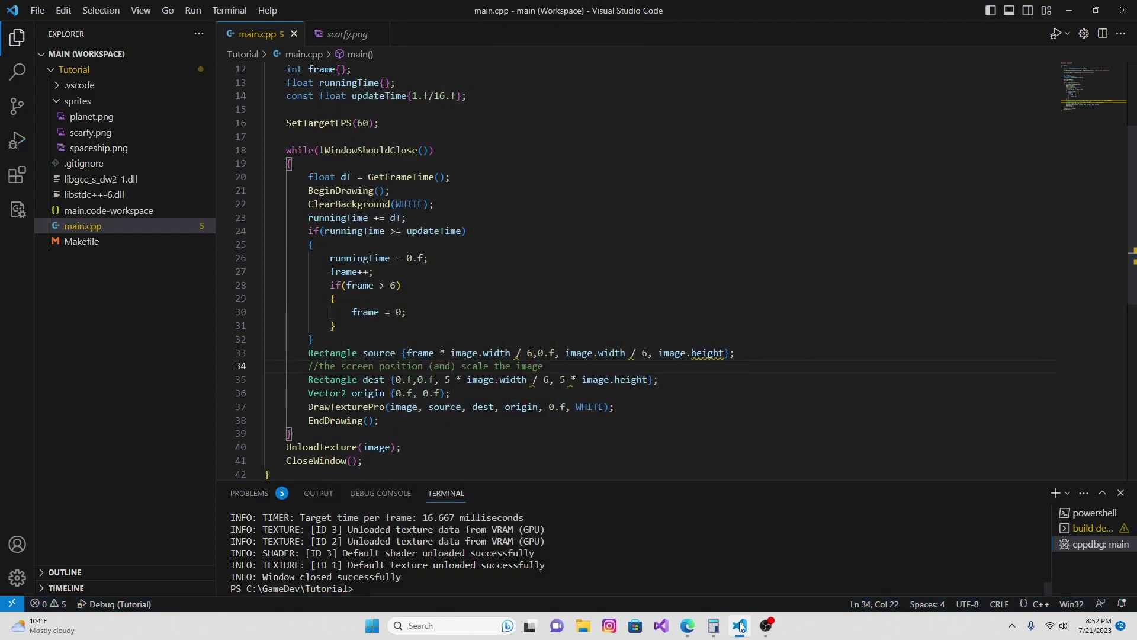